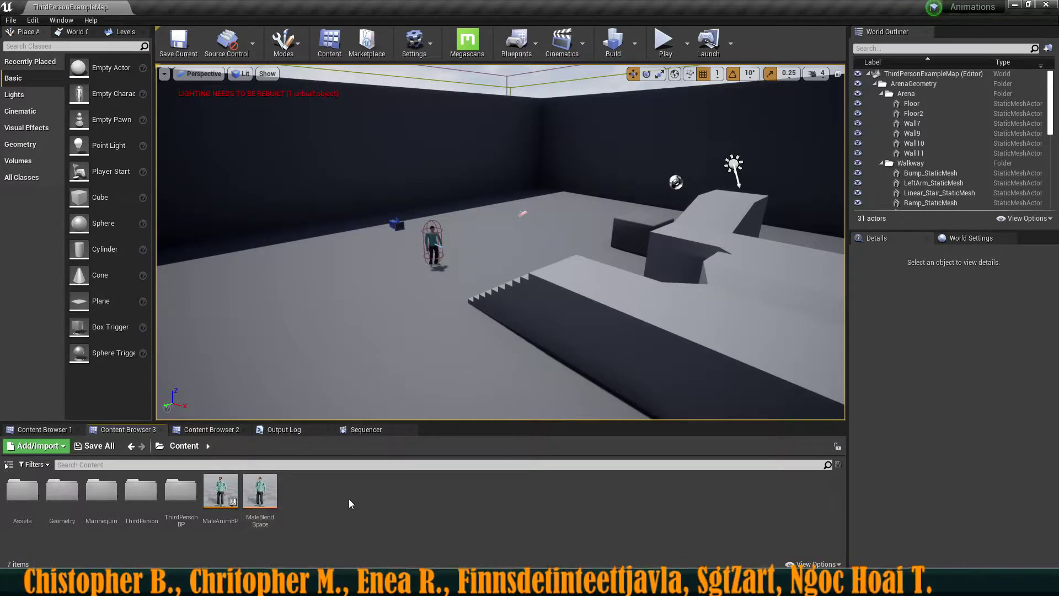
Step: Open MaleBlendSpace and MaleAnimBP in their editors, then return to the MaleBlendSpace tab
{"action": "left_click", "coordinate": [267, 493]}
{"action": "double_click", "coordinate": [266, 492]}
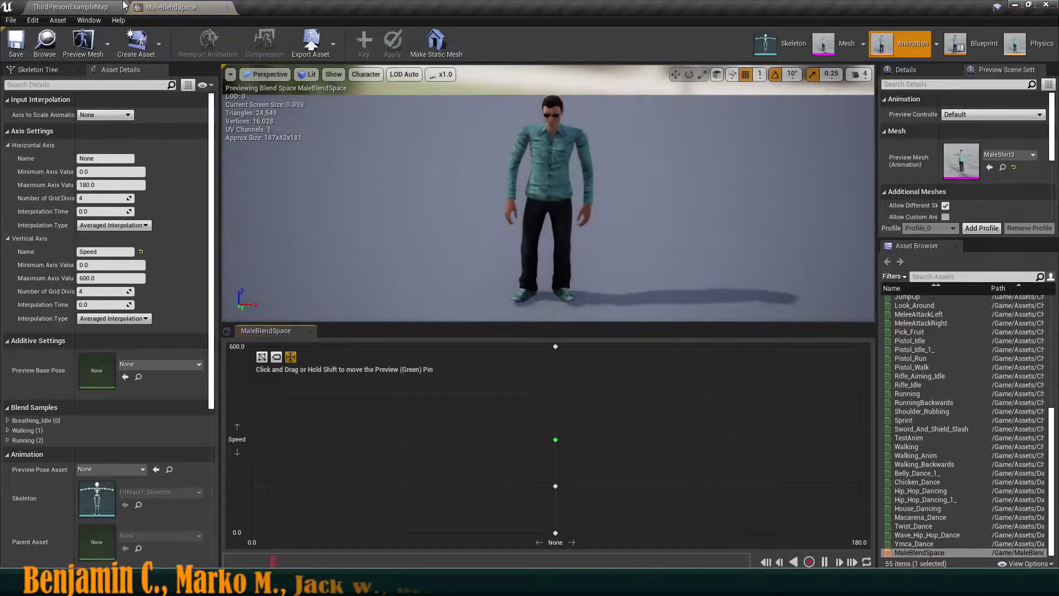
{"action": "left_click", "coordinate": [70, 7]}
{"action": "double_click", "coordinate": [220, 484]}
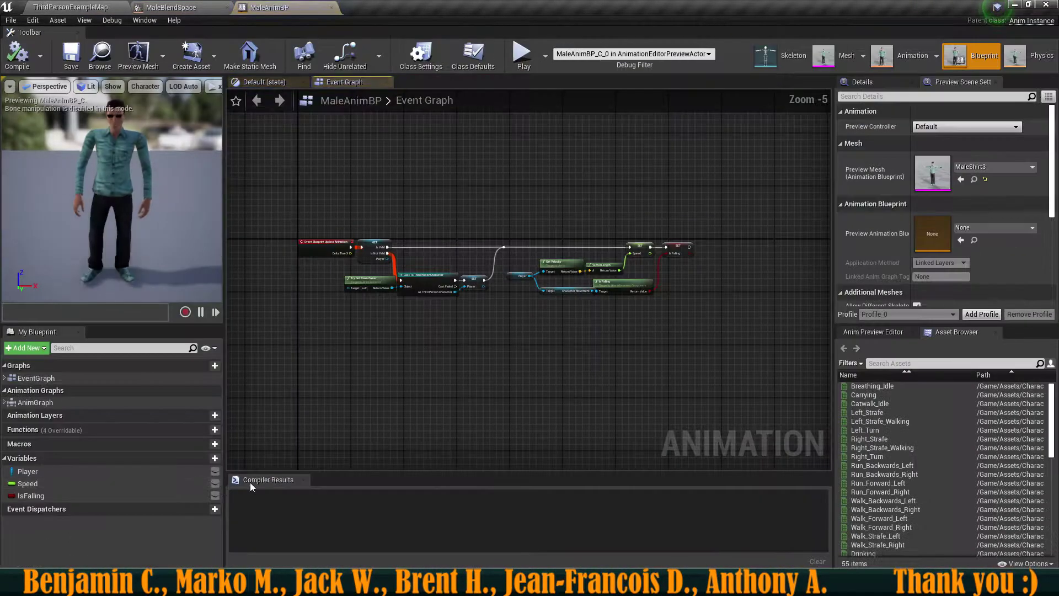
{"action": "left_click", "coordinate": [192, 5]}
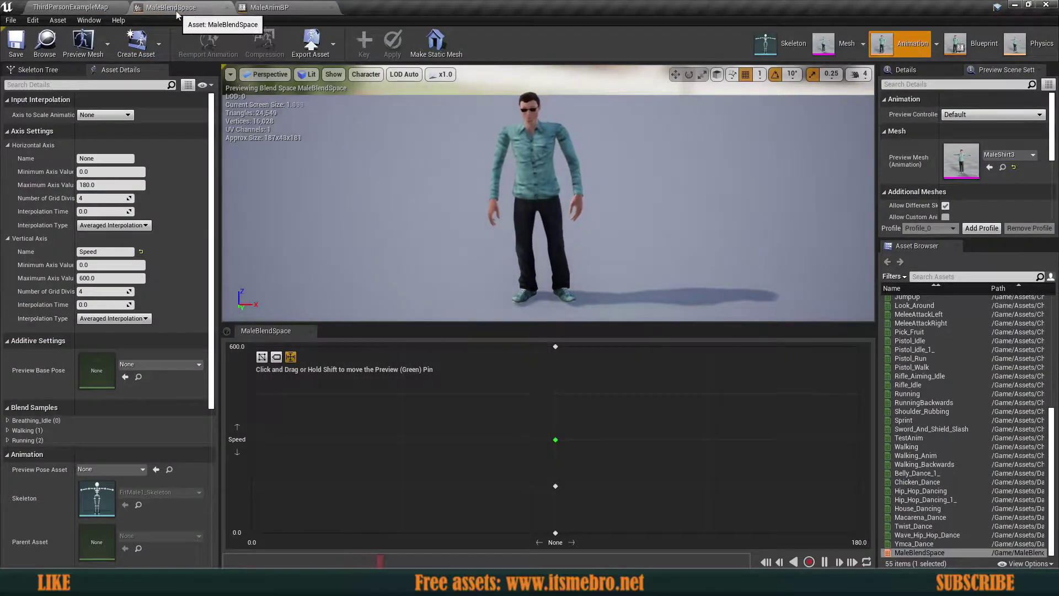
{"action": "scroll", "coordinate": [972, 398], "scroll_direction": "up", "scroll_amount": 10}
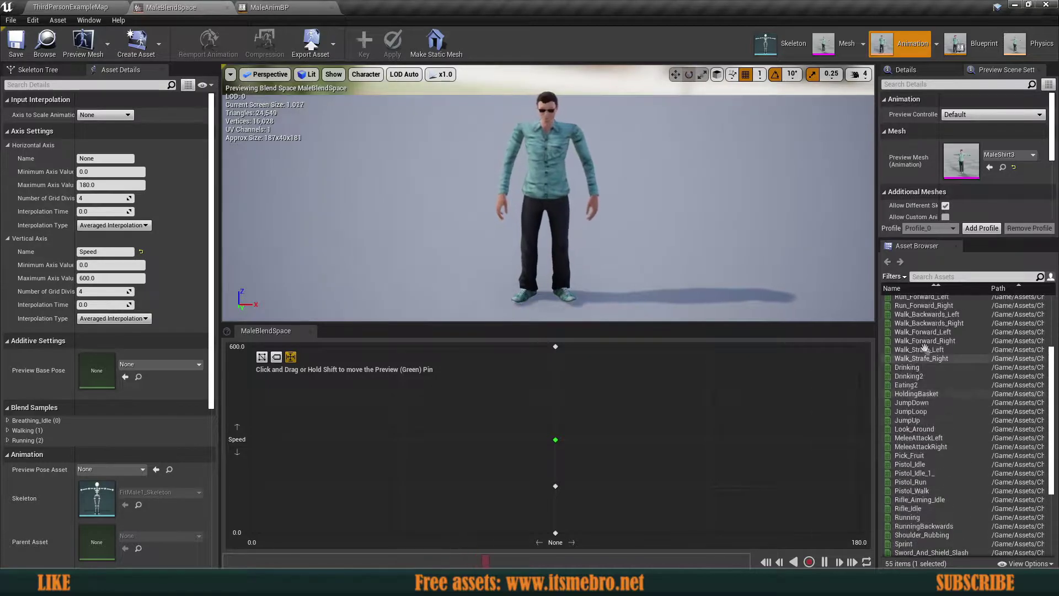
{"action": "scroll", "coordinate": [946, 438], "scroll_direction": "down", "scroll_amount": 8}
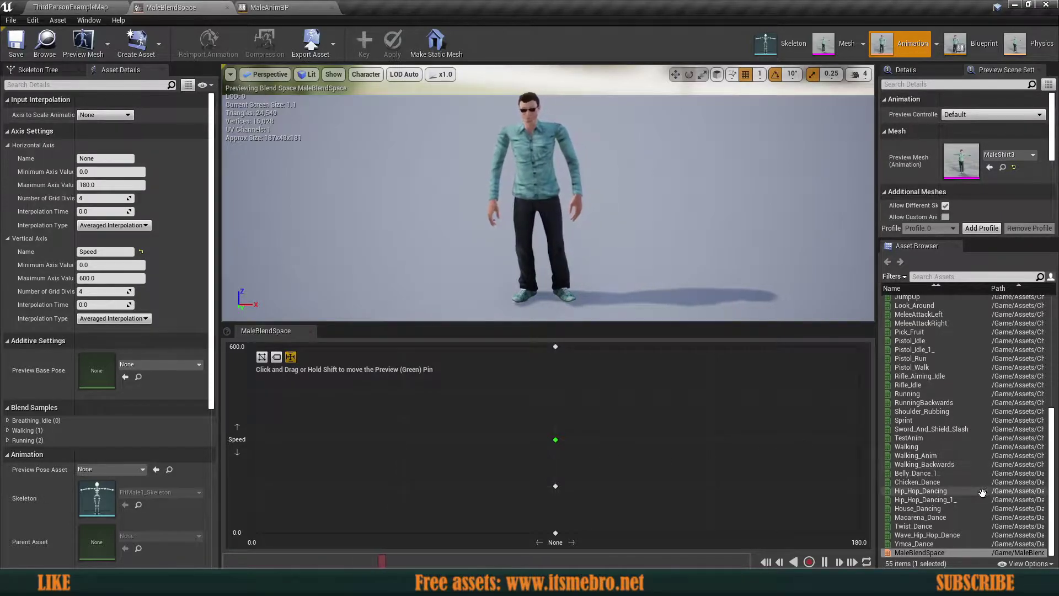
{"action": "scroll", "coordinate": [957, 479], "scroll_direction": "up", "scroll_amount": 5}
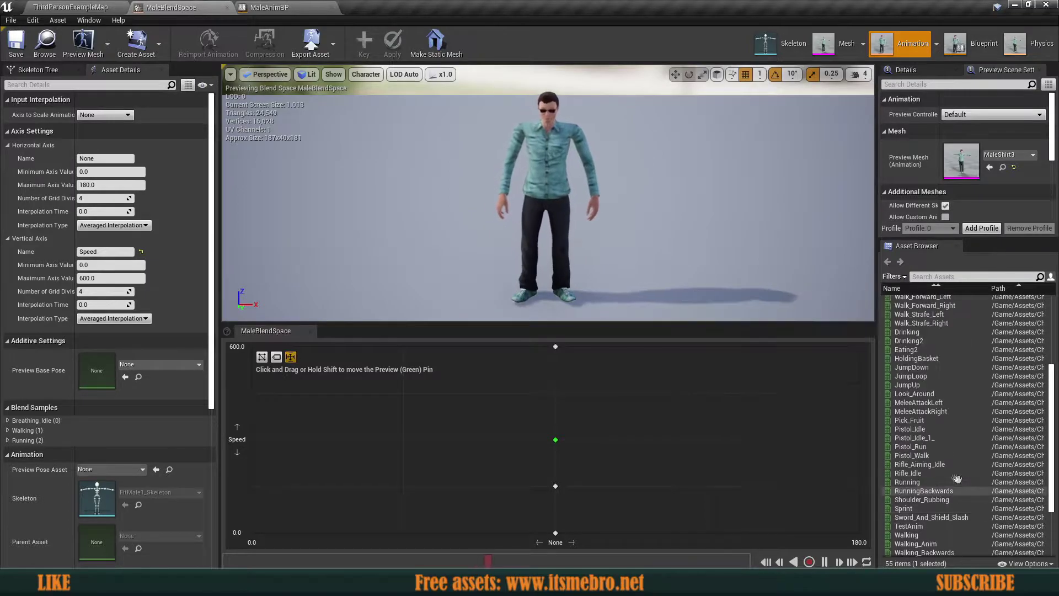
{"action": "scroll", "coordinate": [957, 478], "scroll_direction": "up", "scroll_amount": 5}
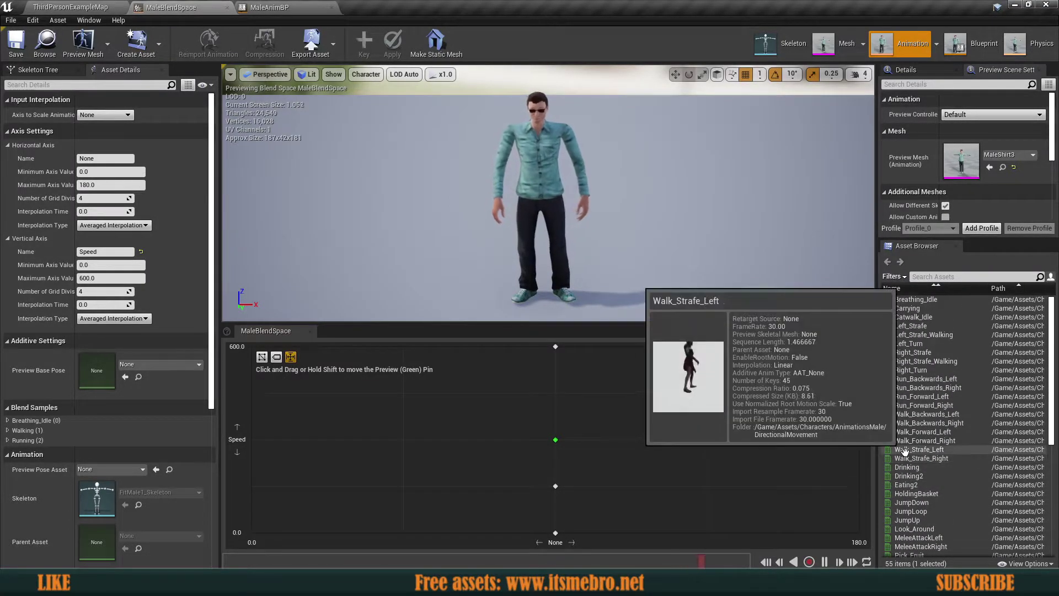
Step: Preview the Walk_Strafe_Left and Walk_Strafe_Right animations
{"action": "left_click", "coordinate": [904, 450]}
{"action": "double_click", "coordinate": [905, 450]}
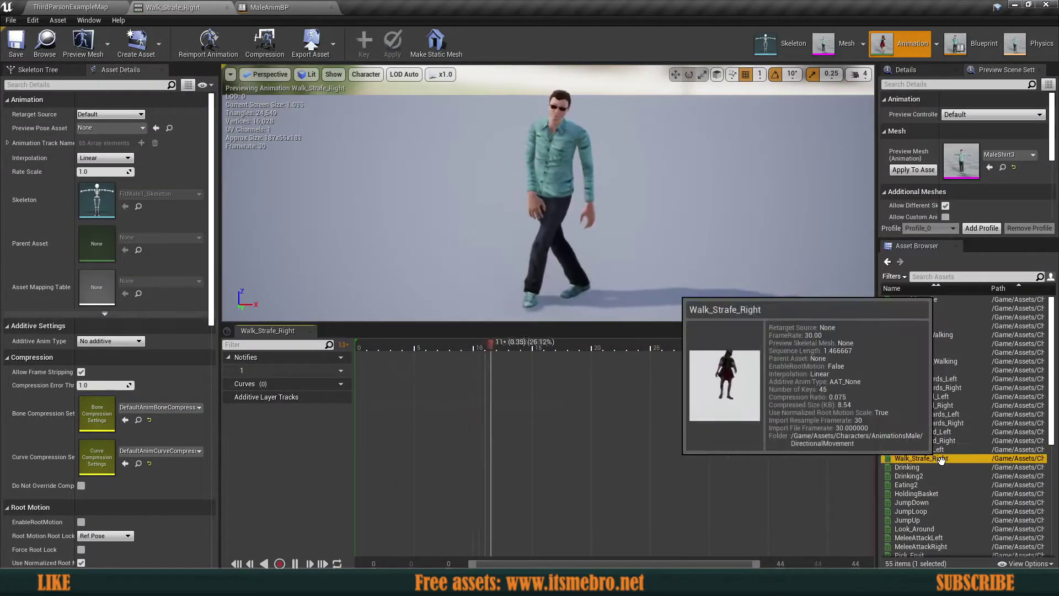
{"action": "double_click", "coordinate": [921, 458]}
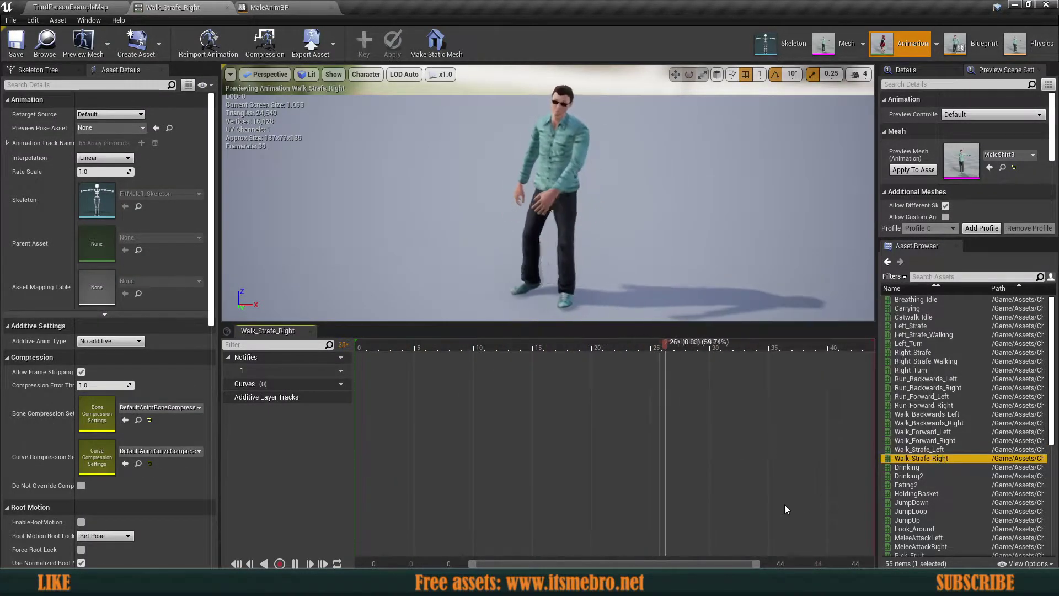
{"action": "left_click", "coordinate": [922, 450]}
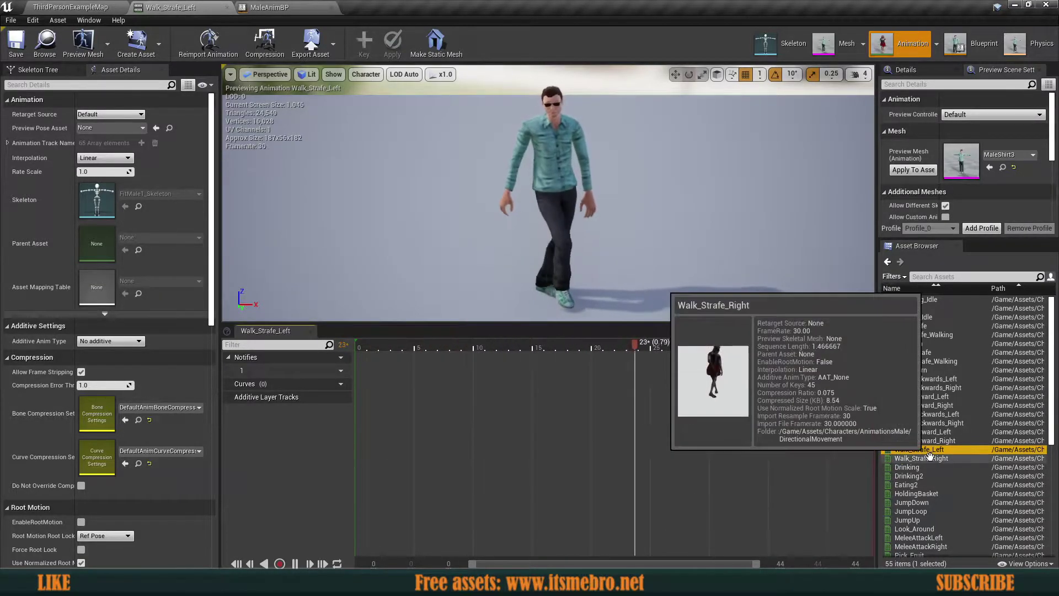
{"action": "double_click", "coordinate": [927, 450]}
{"action": "double_click", "coordinate": [927, 458]}
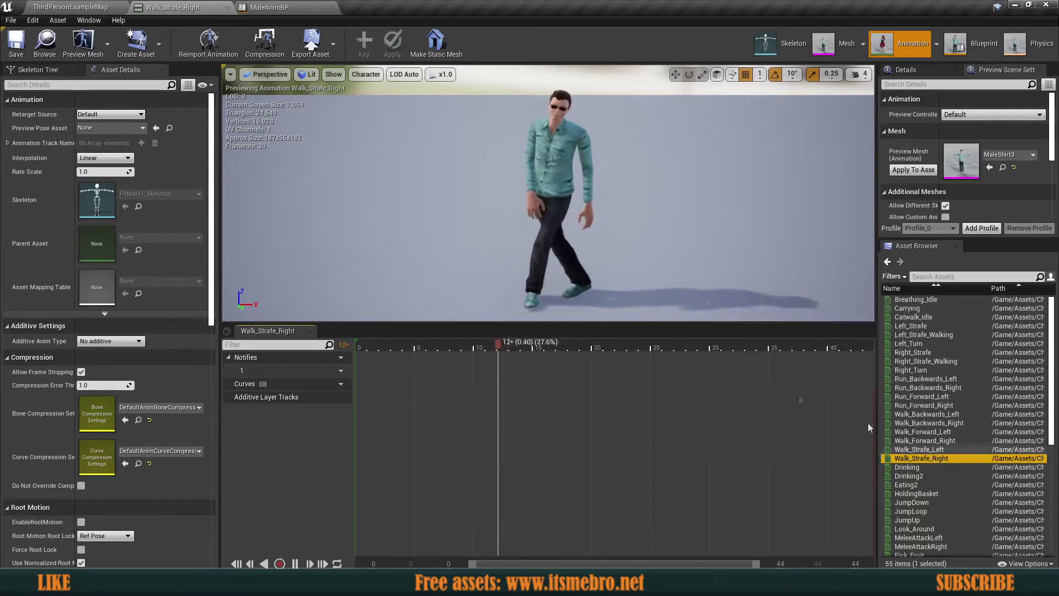
Step: Preview Walk_Forward_Left and Walk_Forward_Right, then select Walk_Backwards_Right
{"action": "left_click", "coordinate": [926, 432]}
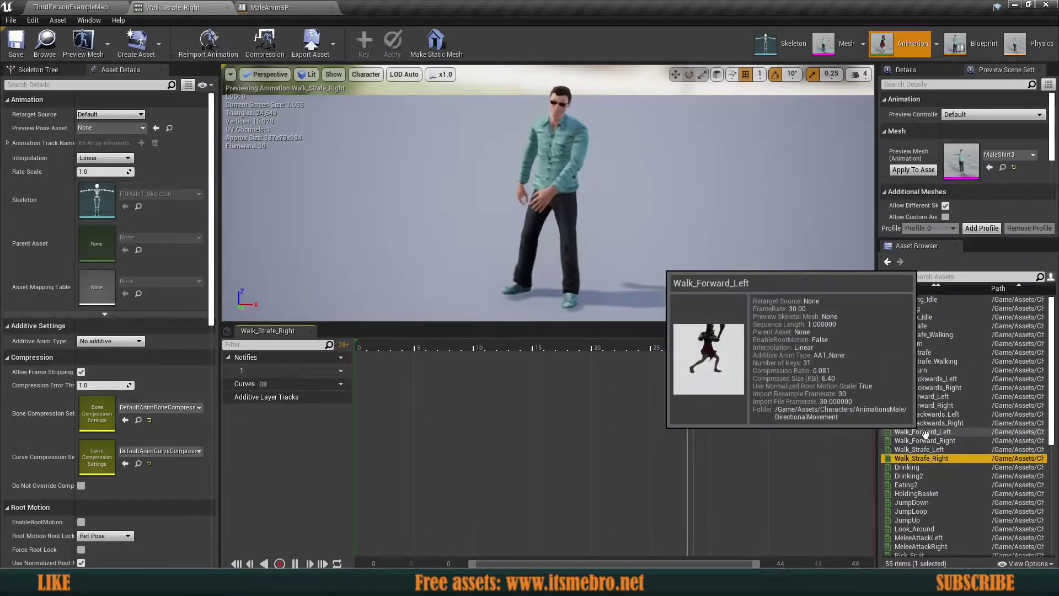
{"action": "double_click", "coordinate": [925, 433]}
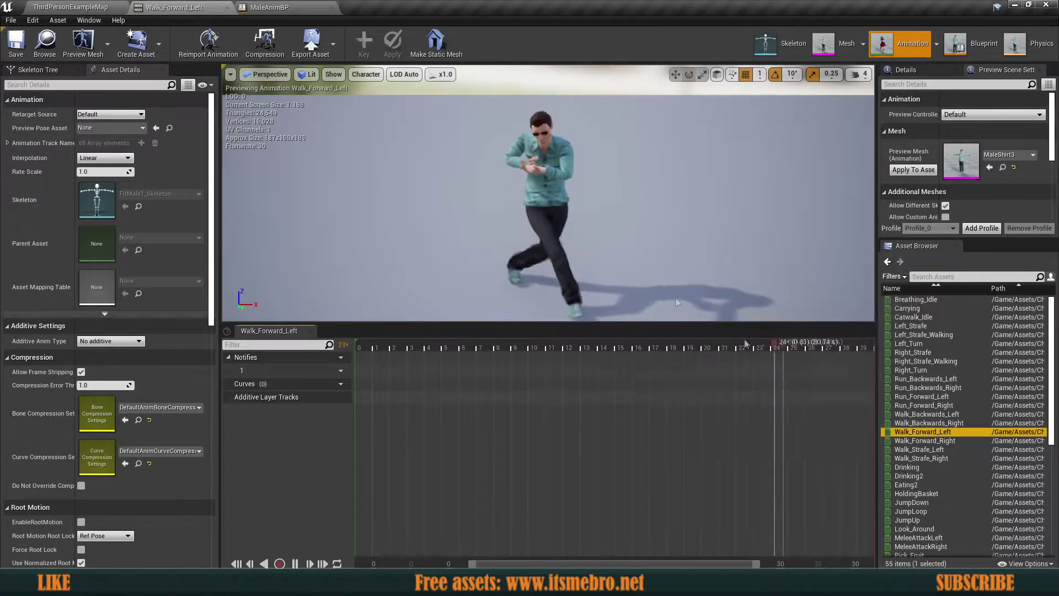
{"action": "left_click", "coordinate": [925, 441]}
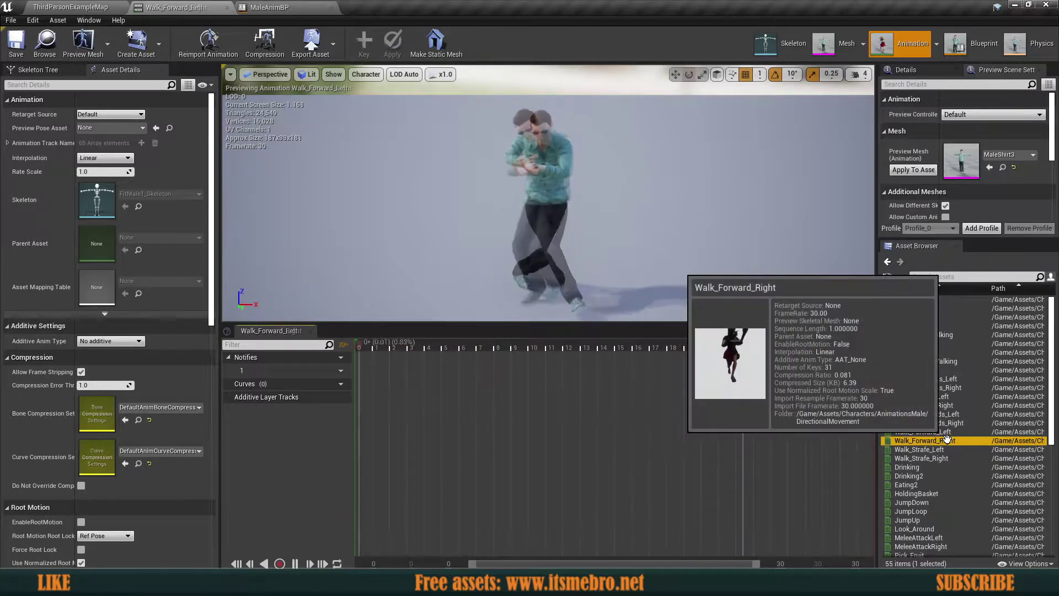
{"action": "double_click", "coordinate": [926, 441]}
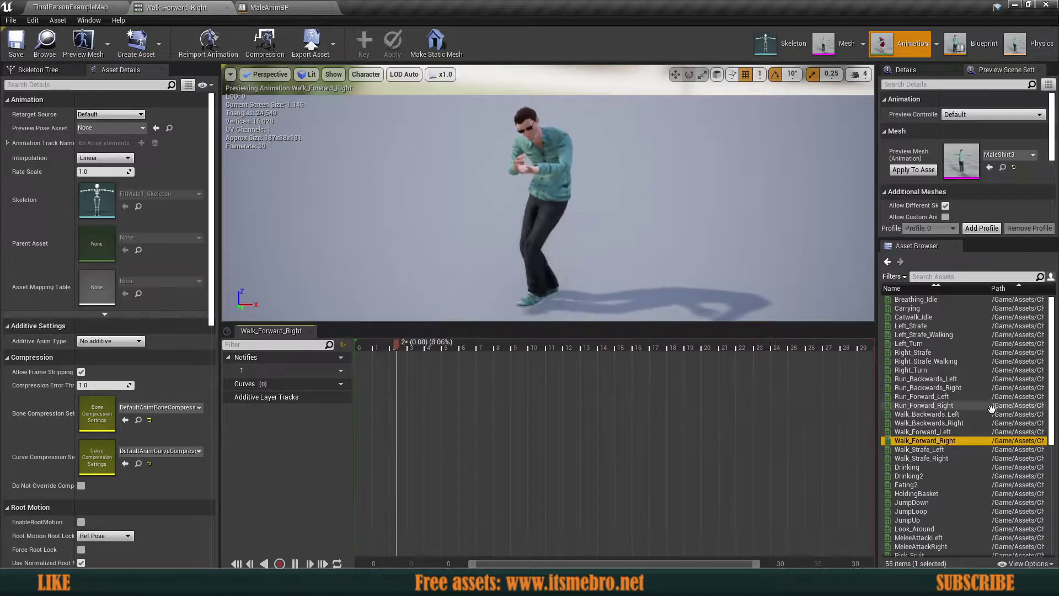
{"action": "mouse_move", "coordinate": [943, 433]}
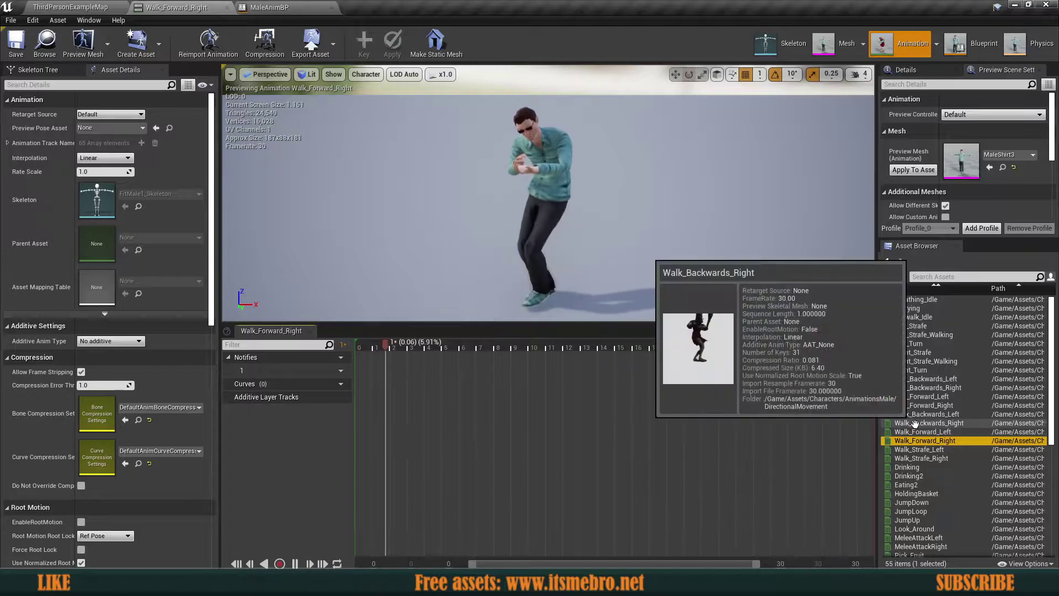
{"action": "left_click", "coordinate": [913, 424]}
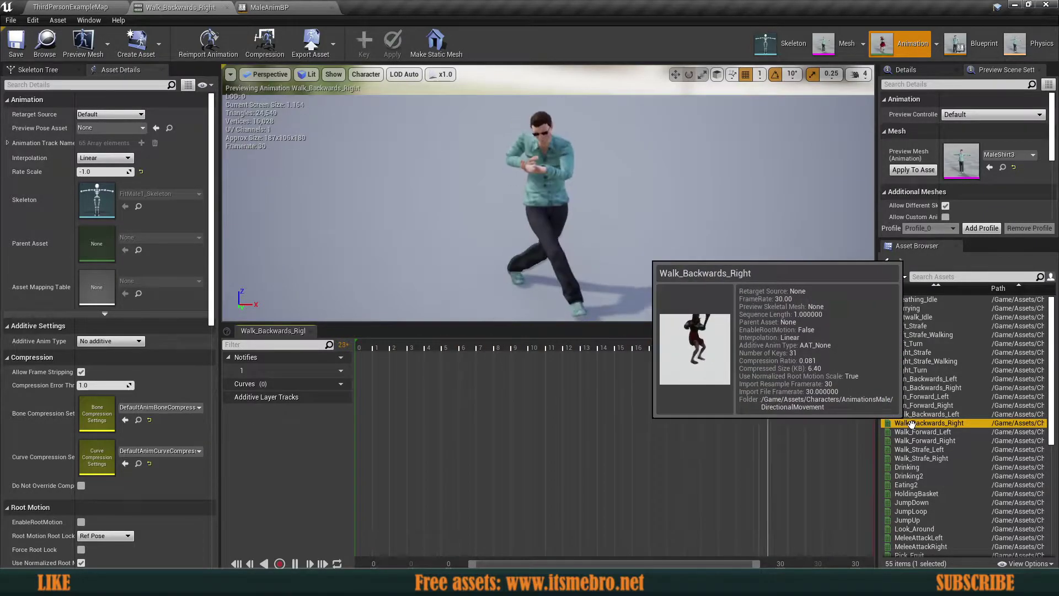
Step: Set Walk_Backwards_Right's Rate Scale to -1.0 and save it
{"action": "left_click", "coordinate": [912, 423]}
{"action": "left_click", "coordinate": [925, 440]}
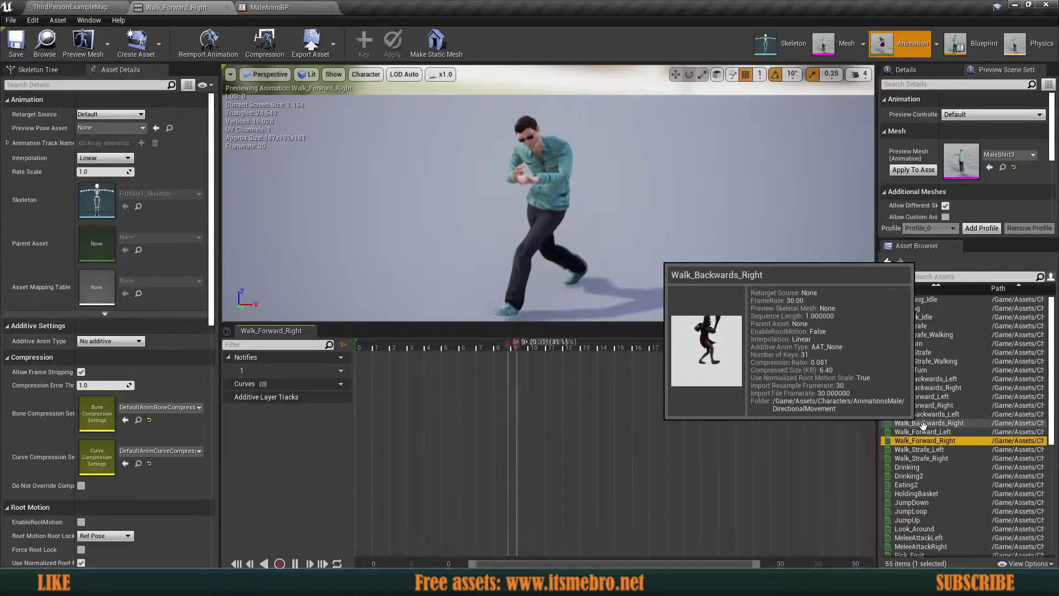
{"action": "left_click", "coordinate": [923, 423]}
{"action": "left_click", "coordinate": [94, 172]}
{"action": "type", "text": "-1"}
{"action": "key", "text": "Return"}
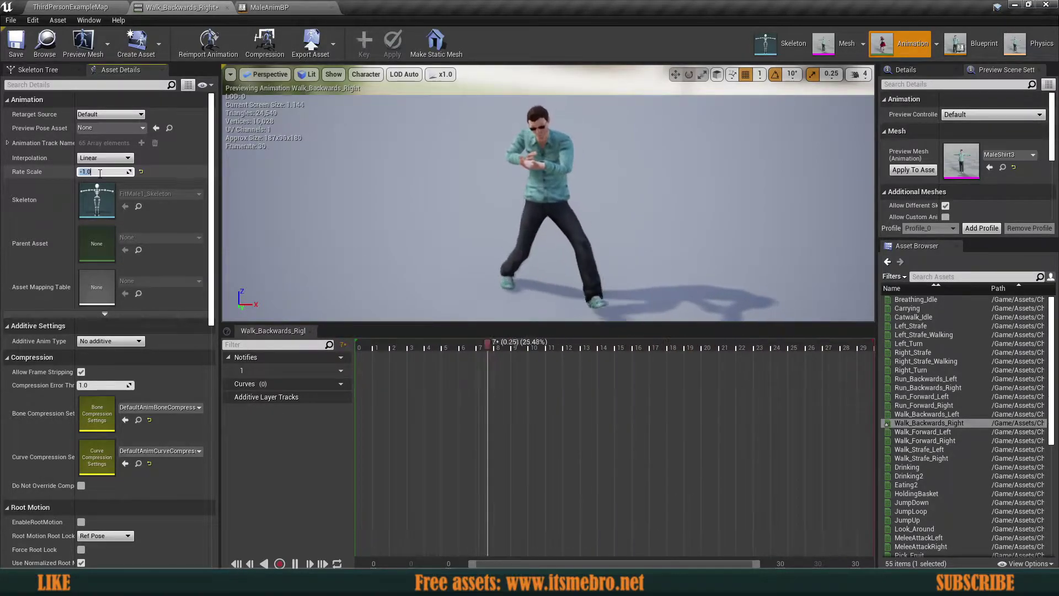
{"action": "left_click", "coordinate": [17, 44]}
Step: Preview the Walking animation, then Walking_Backwards
{"action": "scroll", "coordinate": [940, 380], "scroll_direction": "down", "scroll_amount": 2}
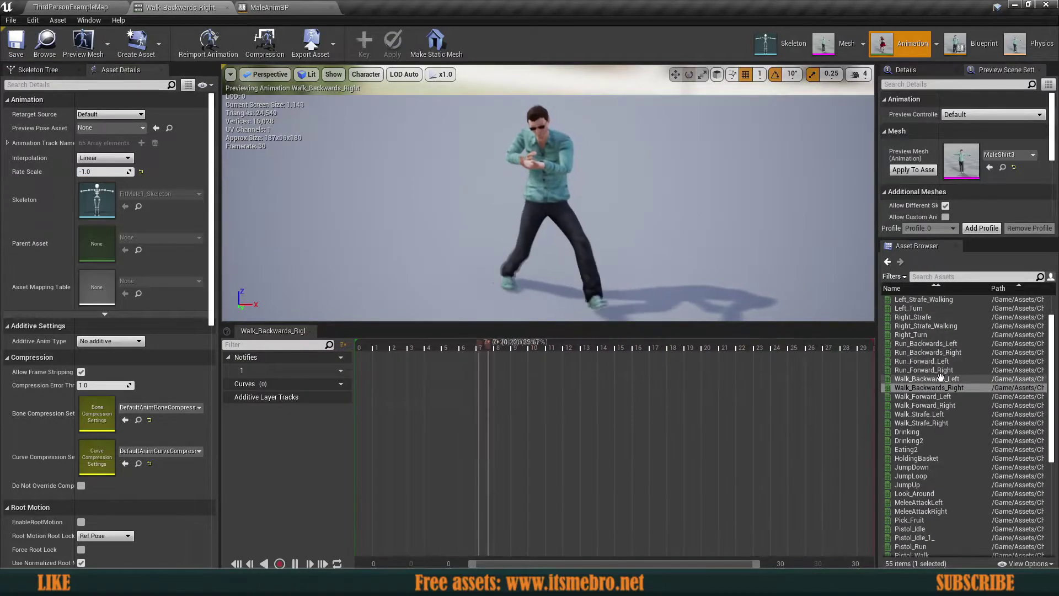
{"action": "scroll", "coordinate": [940, 381], "scroll_direction": "down", "scroll_amount": 7}
{"action": "left_click", "coordinate": [927, 447]}
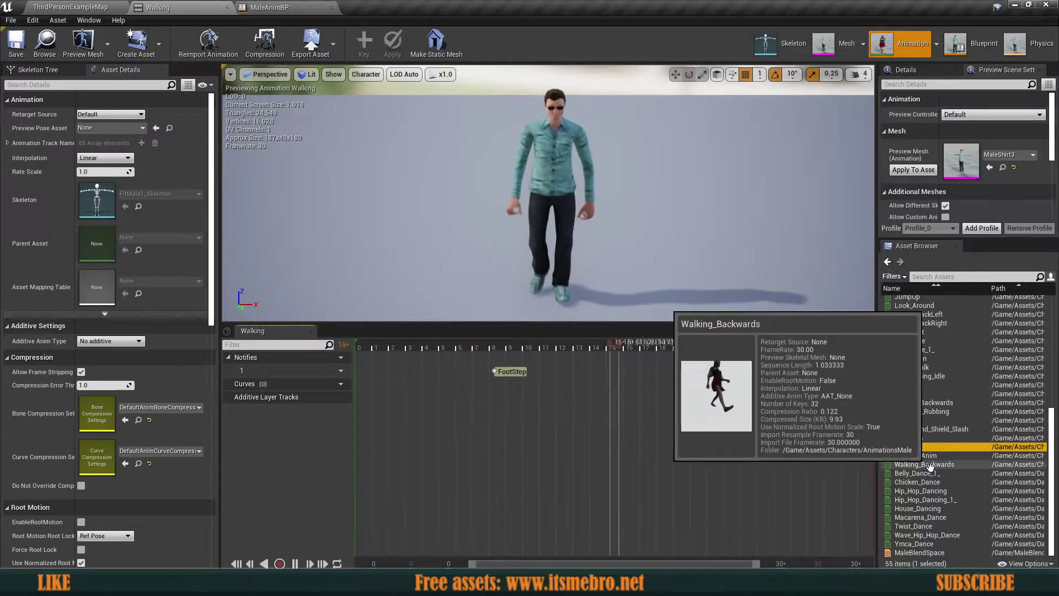
{"action": "left_click", "coordinate": [930, 465]}
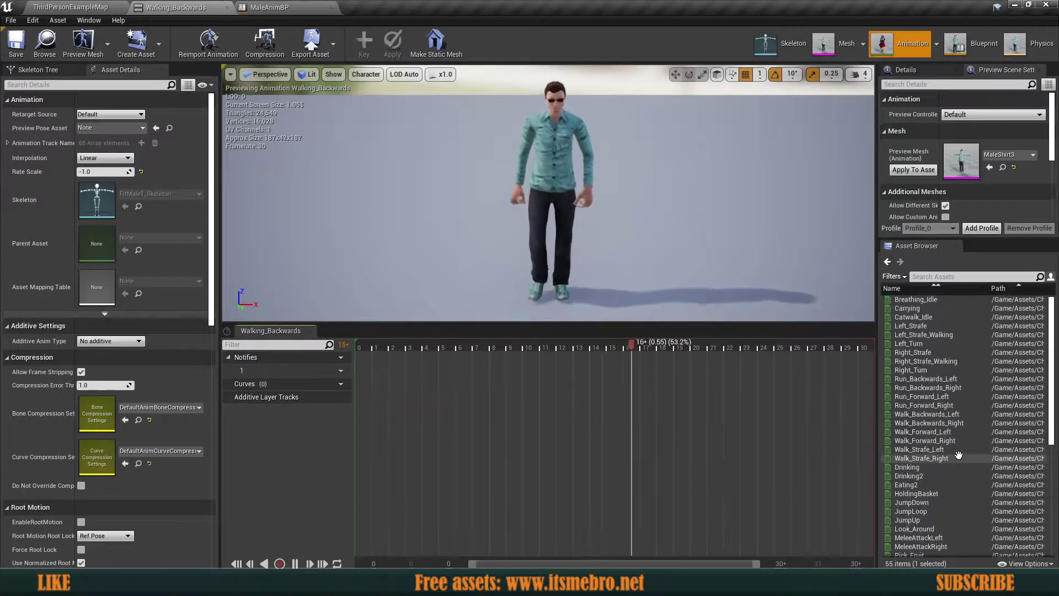
{"action": "left_click", "coordinate": [276, 7]}
{"action": "left_click", "coordinate": [176, 7]}
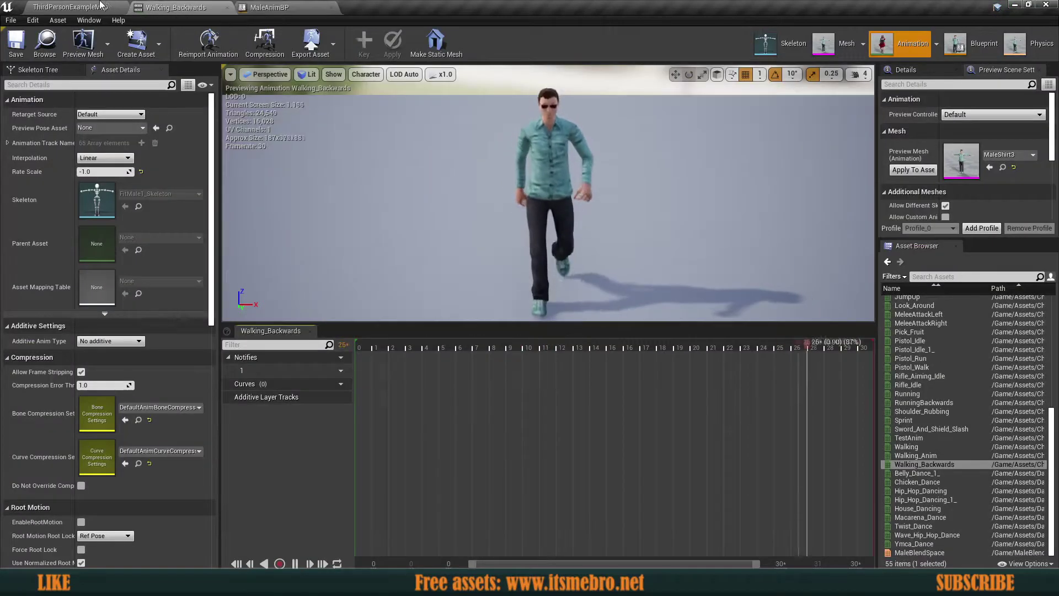
Step: Frame the Get Velocity, Is Falling and SET Speed/IsFalling nodes in MaleAnimBP's Event Graph
{"action": "double_click", "coordinate": [919, 552]}
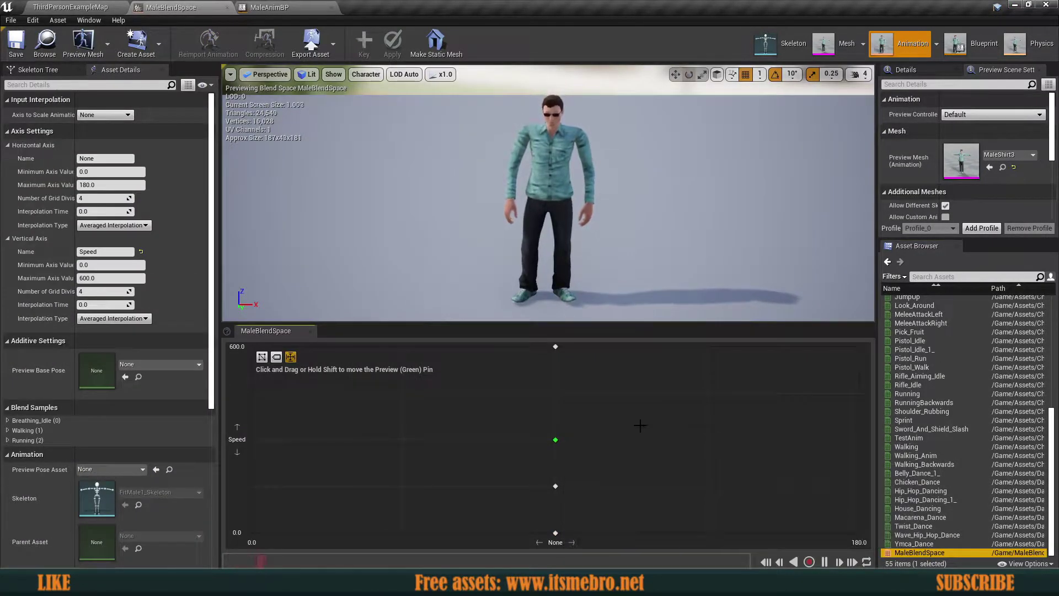
{"action": "left_click", "coordinate": [271, 7]}
{"action": "right_click_drag", "start_coordinate": [372, 168], "coordinate": [368, 189]}
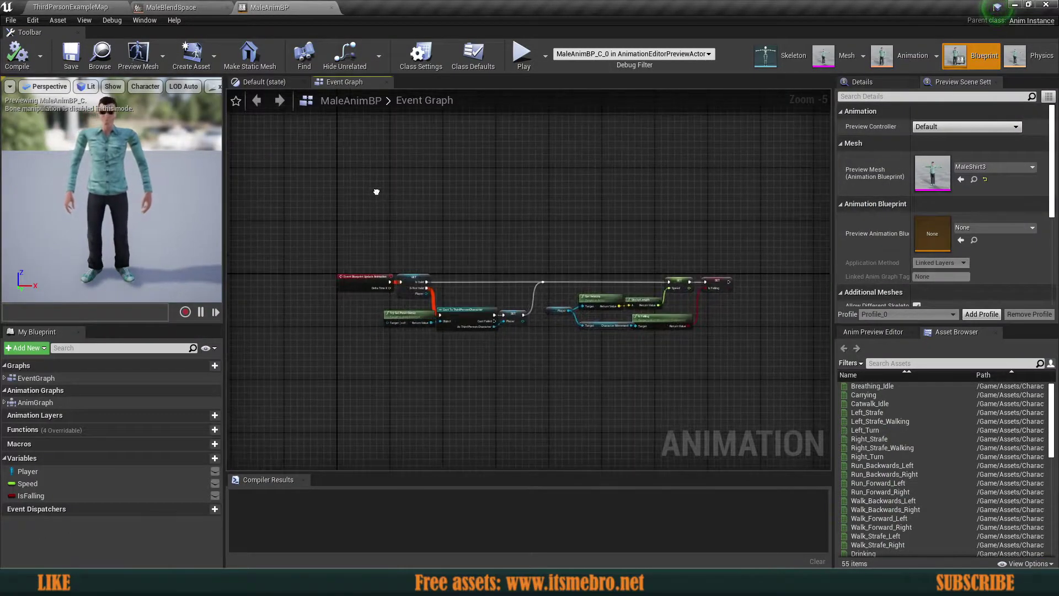
{"action": "scroll", "coordinate": [539, 244], "scroll_direction": "up", "scroll_amount": 1}
{"action": "right_click_drag", "start_coordinate": [539, 244], "coordinate": [510, 212]}
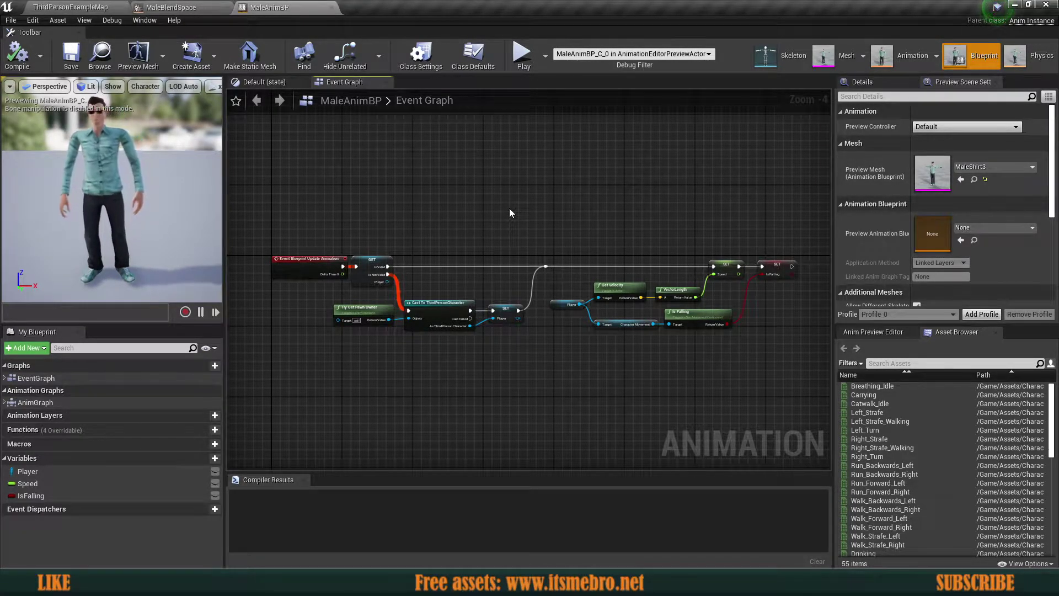
{"action": "scroll", "coordinate": [634, 245], "scroll_direction": "up", "scroll_amount": 4}
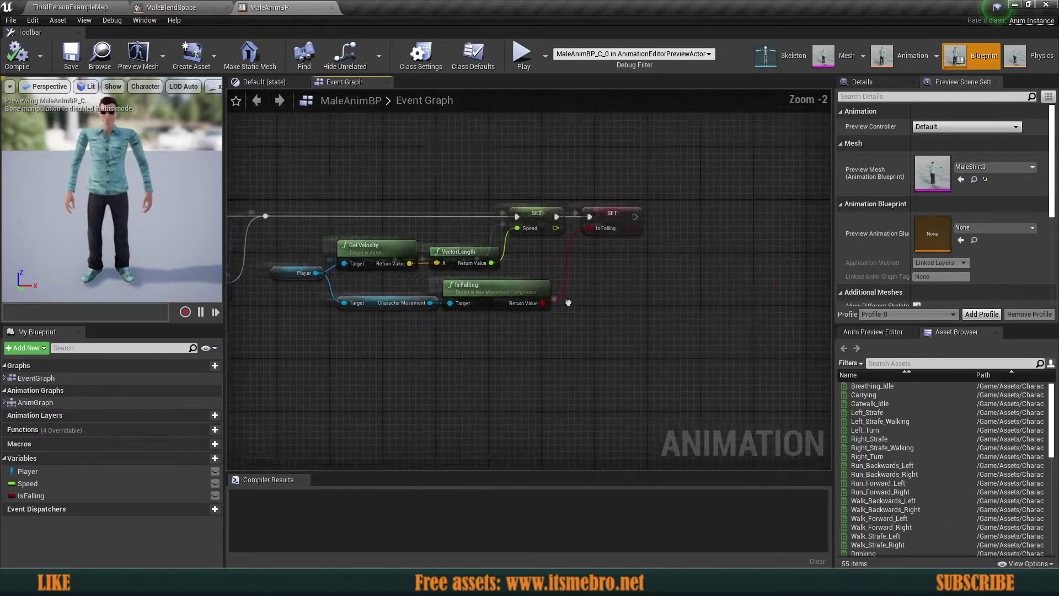
{"action": "scroll", "coordinate": [795, 303], "scroll_direction": "down", "scroll_amount": 5}
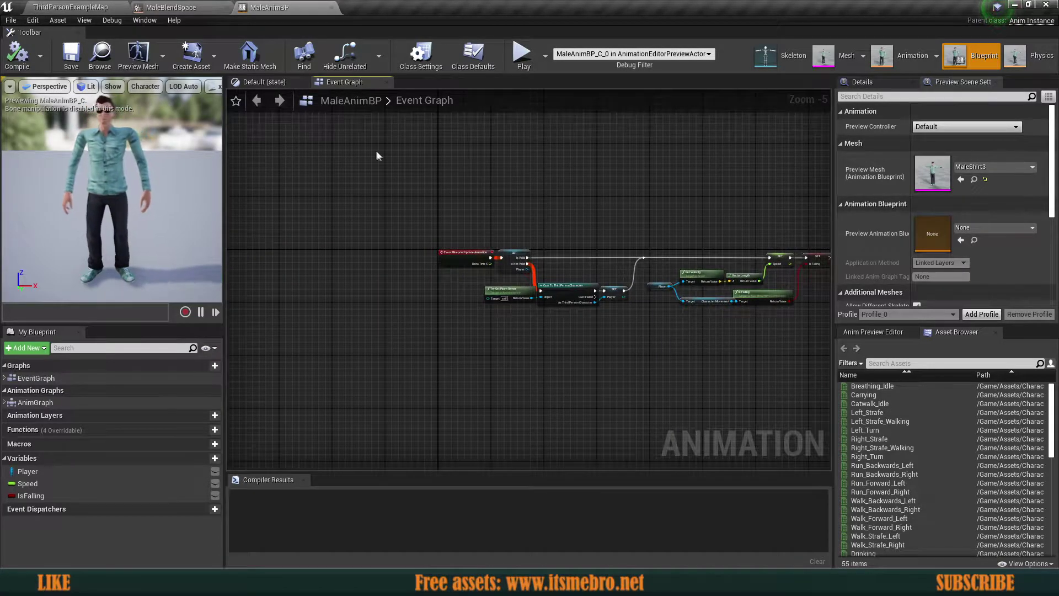
{"action": "scroll", "coordinate": [532, 257], "scroll_direction": "up", "scroll_amount": 5}
{"action": "scroll", "coordinate": [626, 309], "scroll_direction": "down", "scroll_amount": 2}
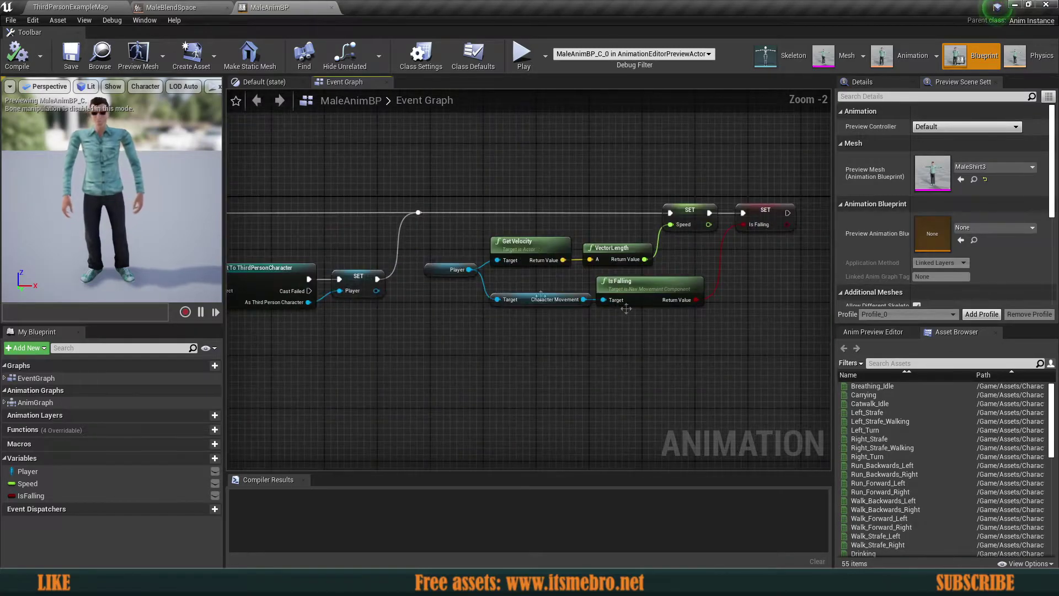
{"action": "right_click_drag", "start_coordinate": [626, 309], "coordinate": [534, 336]}
{"action": "scroll", "coordinate": [535, 336], "scroll_direction": "up", "scroll_amount": 1}
Step: Add a Calculate Direction node near the existing Event Graph nodes
{"action": "right_click", "coordinate": [497, 385]}
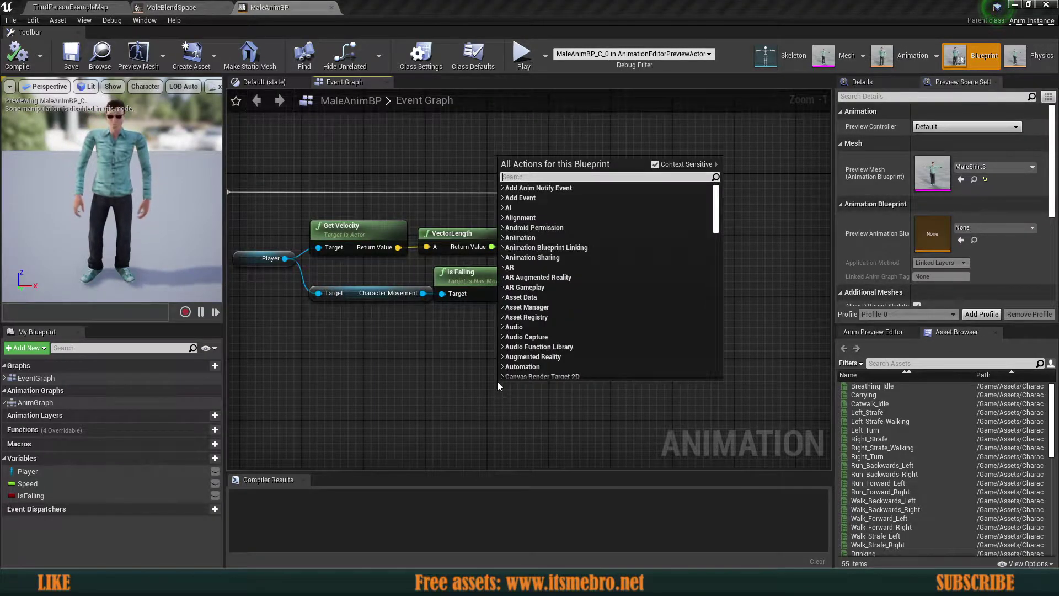
{"action": "type", "text": "calculate "}
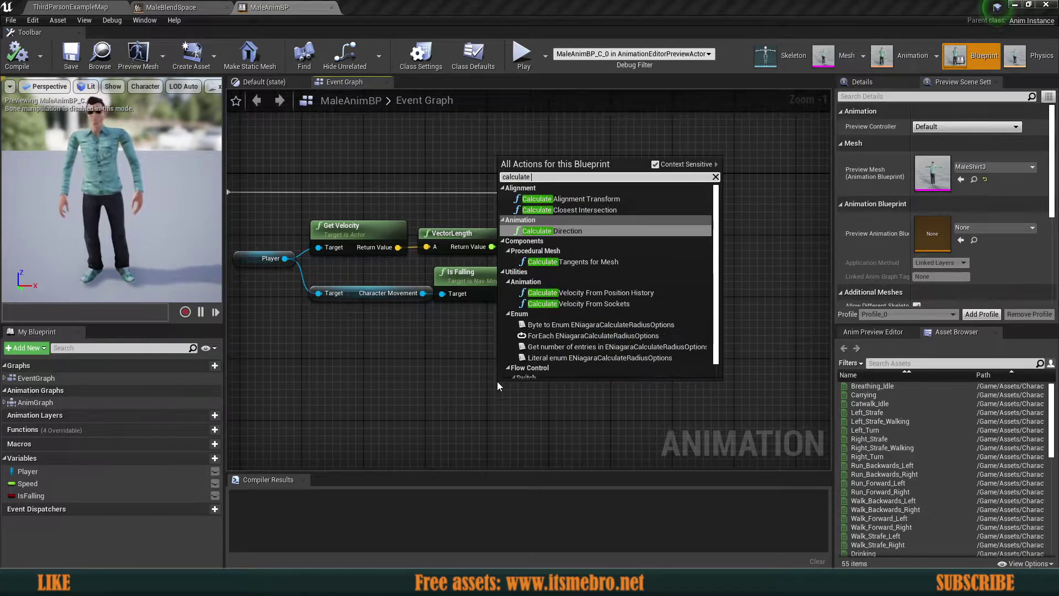
{"action": "type", "text": "dir"}
{"action": "key", "text": "Return"}
{"action": "scroll", "coordinate": [466, 408], "scroll_direction": "up", "scroll_amount": 1}
{"action": "right_click_drag", "start_coordinate": [628, 388], "coordinate": [435, 415]}
{"action": "left_click_drag", "start_coordinate": [332, 414], "coordinate": [417, 302]}
Step: Promote Calculate Direction's result to a variable named Direction, set after SET IsFalling
{"action": "left_click_drag", "start_coordinate": [491, 325], "coordinate": [565, 284]}
{"action": "left_click", "coordinate": [587, 298]}
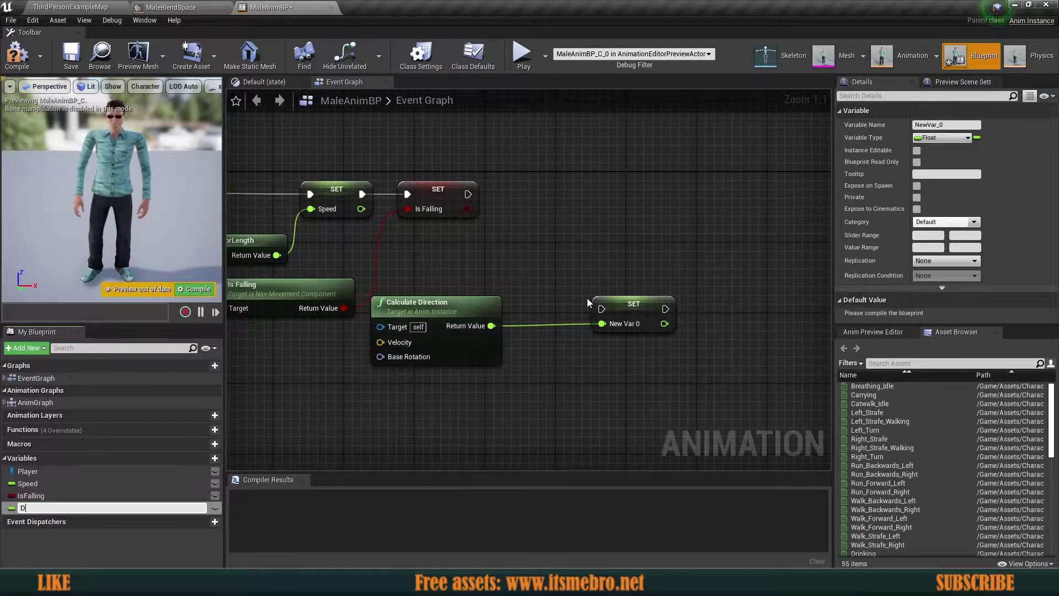
{"action": "type", "text": "Direction"}
{"action": "key", "text": "Return"}
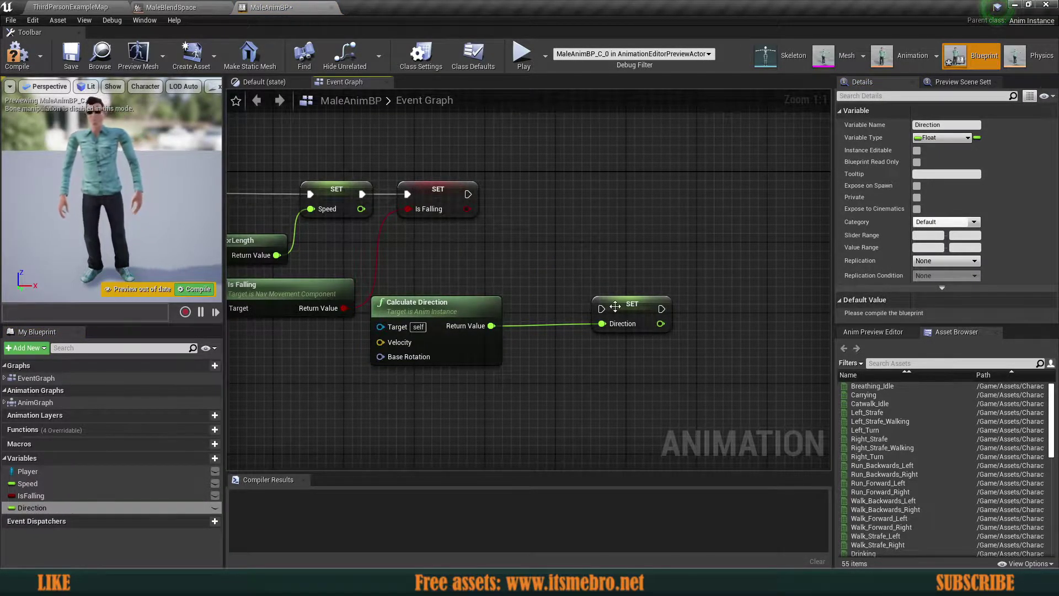
{"action": "left_click_drag", "start_coordinate": [629, 301], "coordinate": [543, 186]}
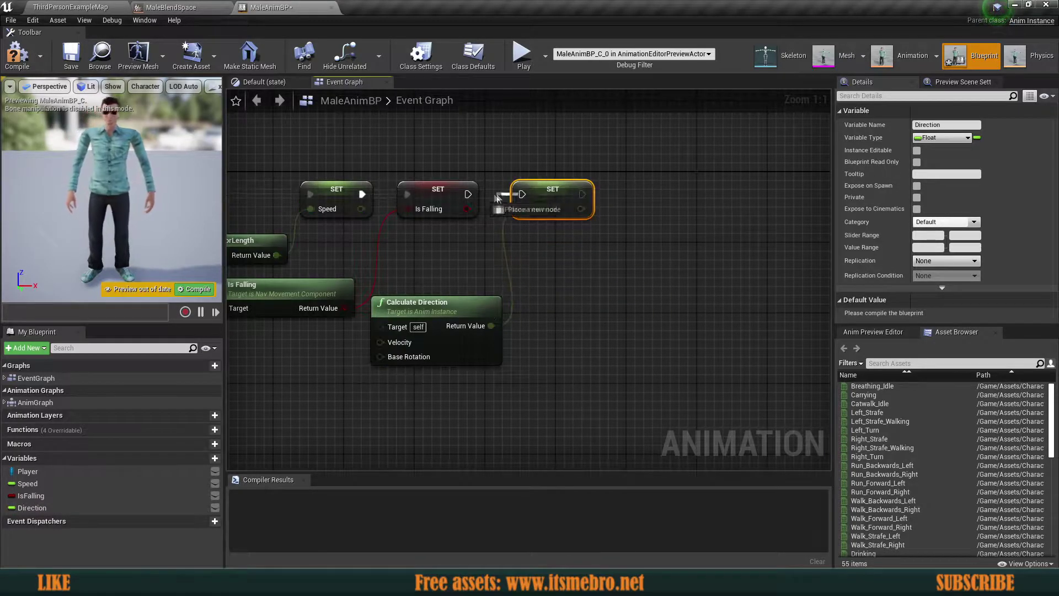
{"action": "scroll", "coordinate": [572, 277], "scroll_direction": "down", "scroll_amount": 1}
{"action": "right_click_drag", "start_coordinate": [572, 277], "coordinate": [770, 264]}
{"action": "left_click_drag", "start_coordinate": [611, 293], "coordinate": [528, 344]}
Step: Wire Get Velocity's Return Value into Calculate Direction's Velocity input
{"action": "scroll", "coordinate": [593, 331], "scroll_direction": "up", "scroll_amount": 1}
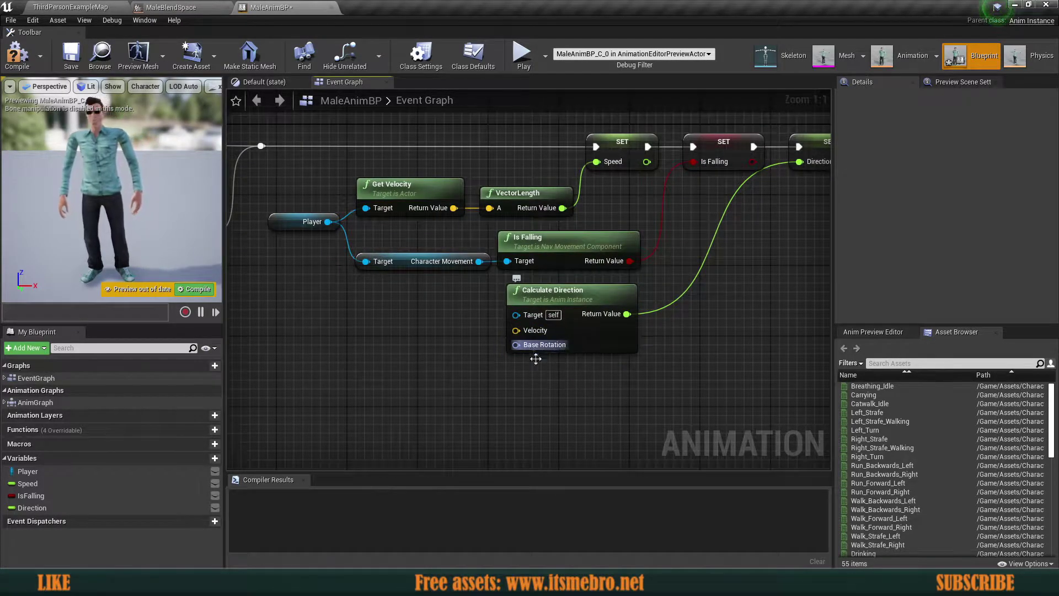
{"action": "right_click_drag", "start_coordinate": [536, 359], "coordinate": [570, 381]}
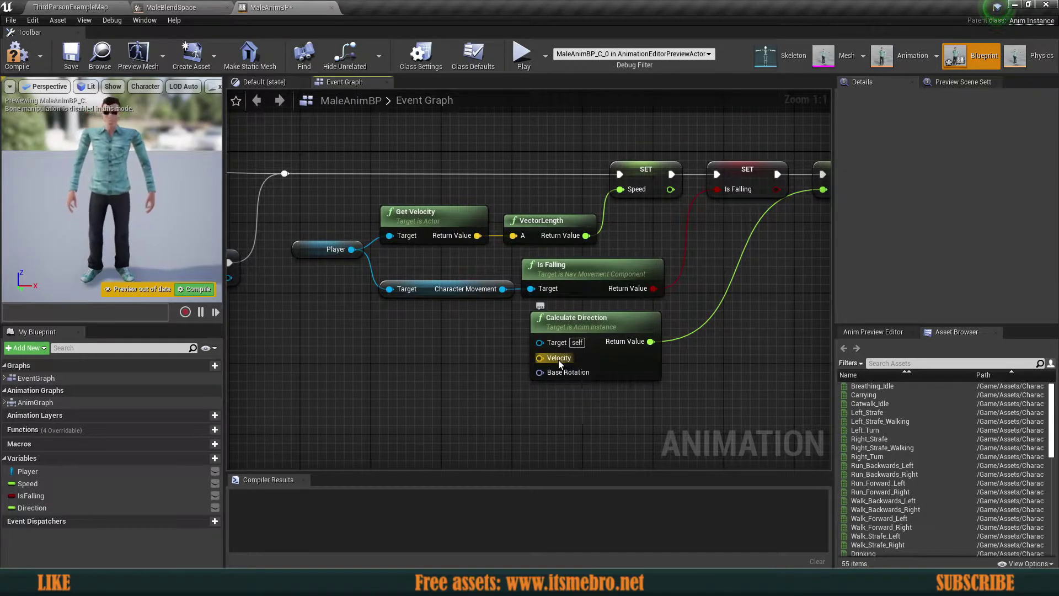
{"action": "left_click_drag", "start_coordinate": [558, 360], "coordinate": [410, 216]}
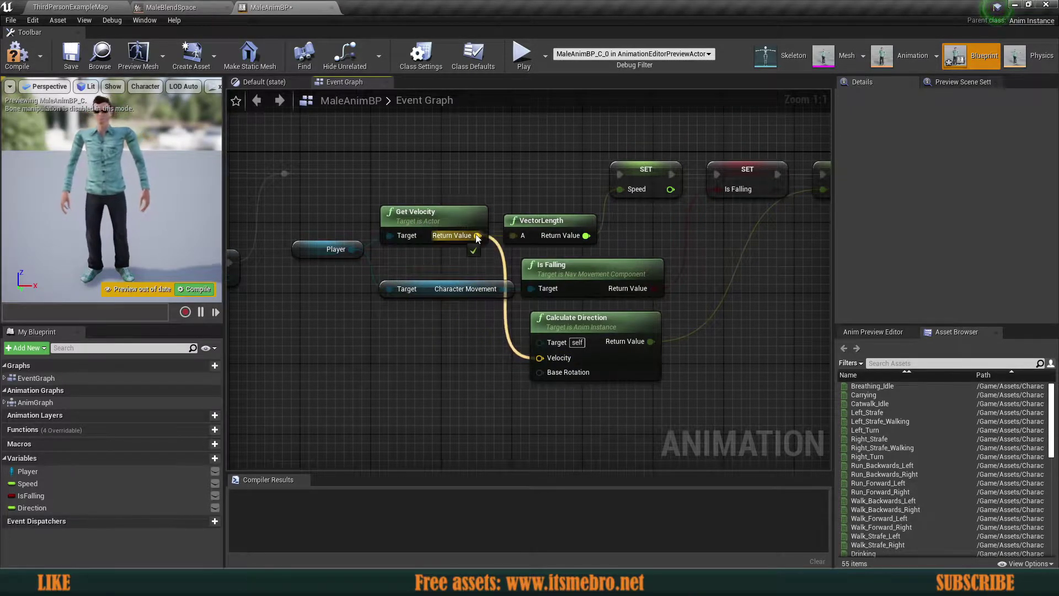
{"action": "left_click_drag", "start_coordinate": [477, 237], "coordinate": [478, 236]}
Step: Add GetActorRotation from Player and connect it to Base Rotation
{"action": "left_click_drag", "start_coordinate": [351, 249], "coordinate": [417, 362]}
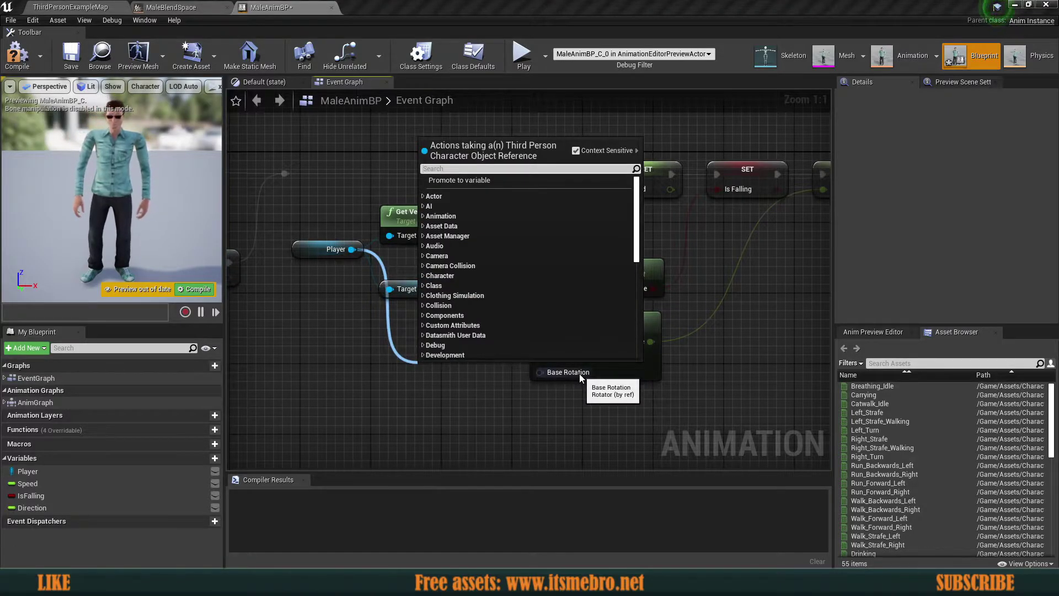
{"action": "type", "text": "get actor rota"}
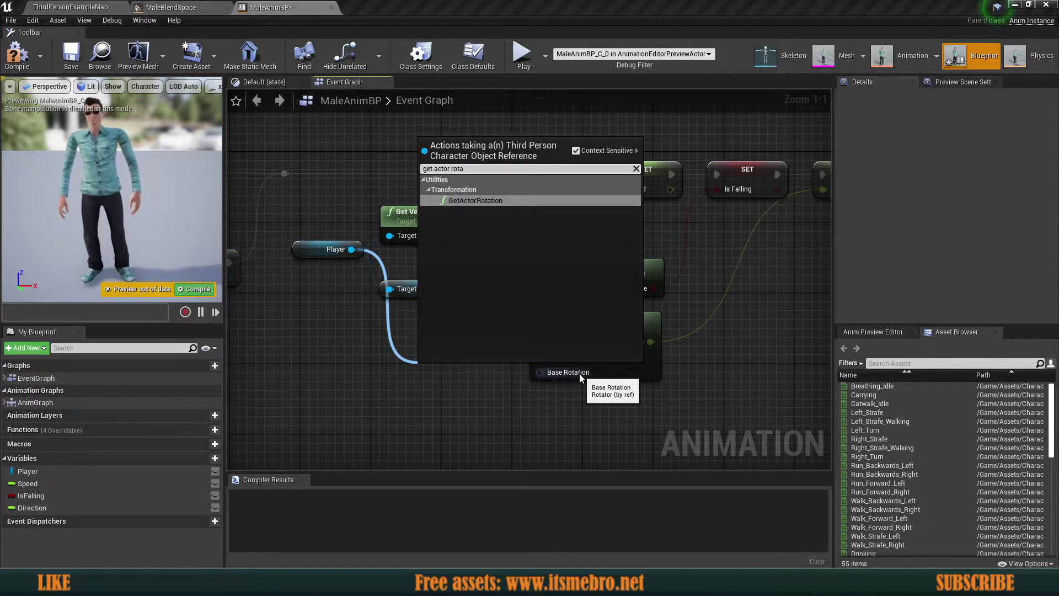
{"action": "key", "text": "Return"}
{"action": "left_click_drag", "start_coordinate": [452, 371], "coordinate": [427, 353]}
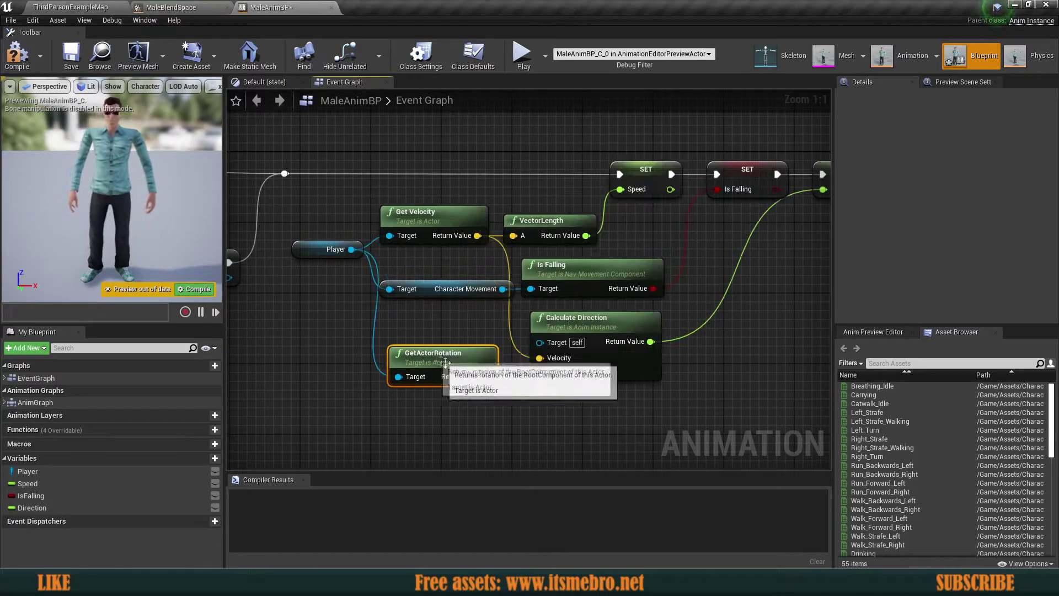
{"action": "left_click_drag", "start_coordinate": [488, 377], "coordinate": [539, 372]}
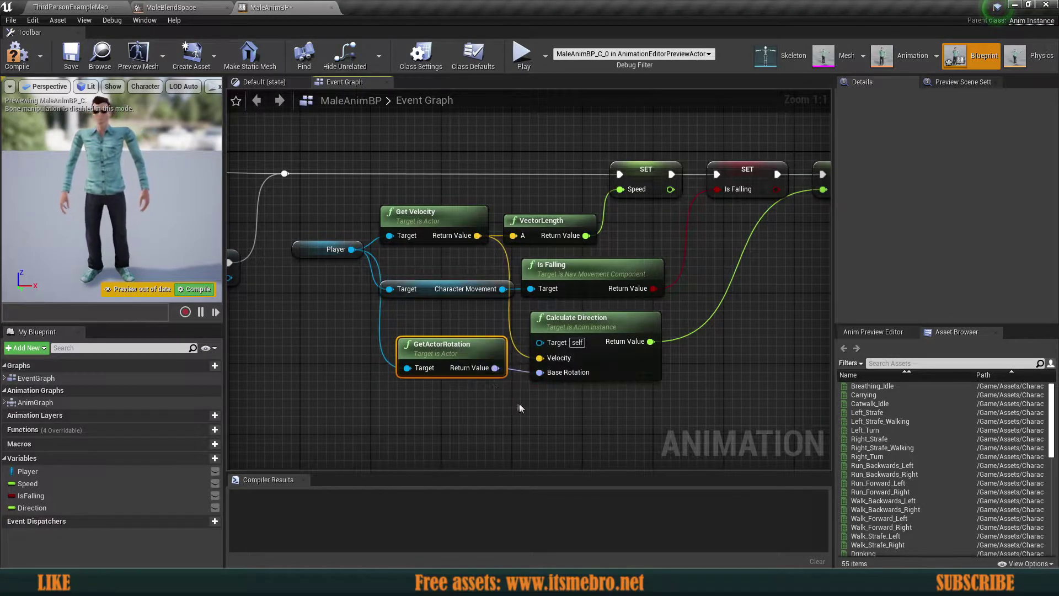
{"action": "scroll", "coordinate": [644, 398], "scroll_direction": "down", "scroll_amount": 2}
{"action": "right_click_drag", "start_coordinate": [643, 398], "coordinate": [554, 413]}
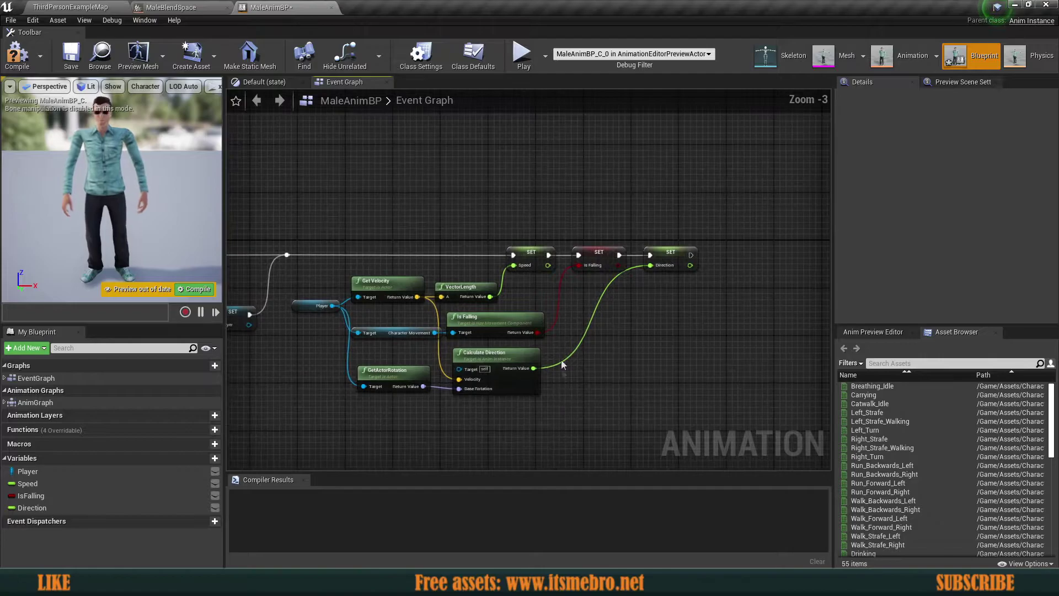
{"action": "scroll", "coordinate": [632, 327], "scroll_direction": "up", "scroll_amount": 1}
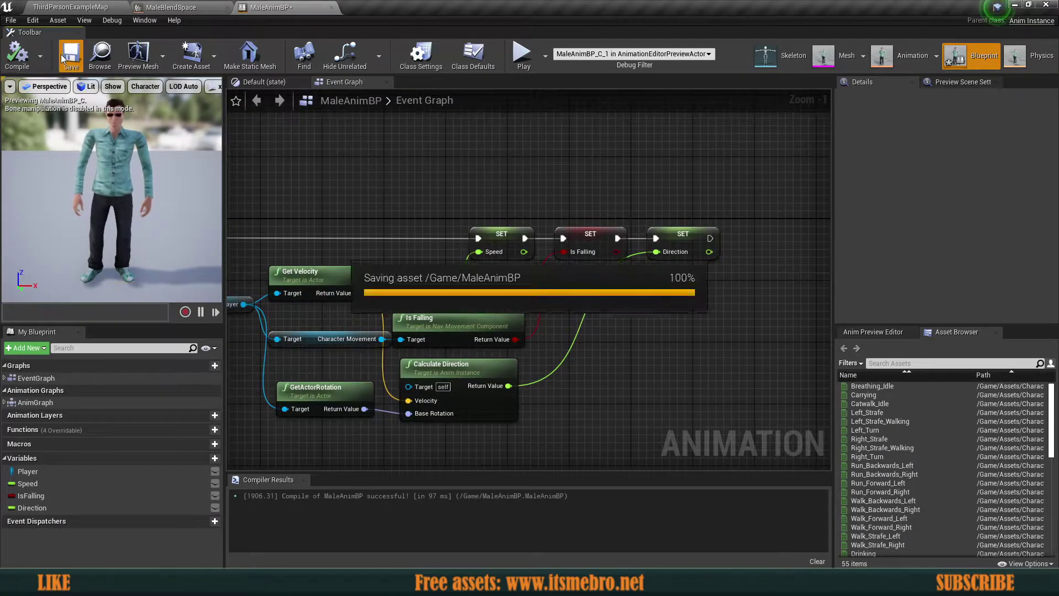
{"action": "right_click_drag", "start_coordinate": [684, 238], "coordinate": [709, 212]}
{"action": "left_click", "coordinate": [734, 205]}
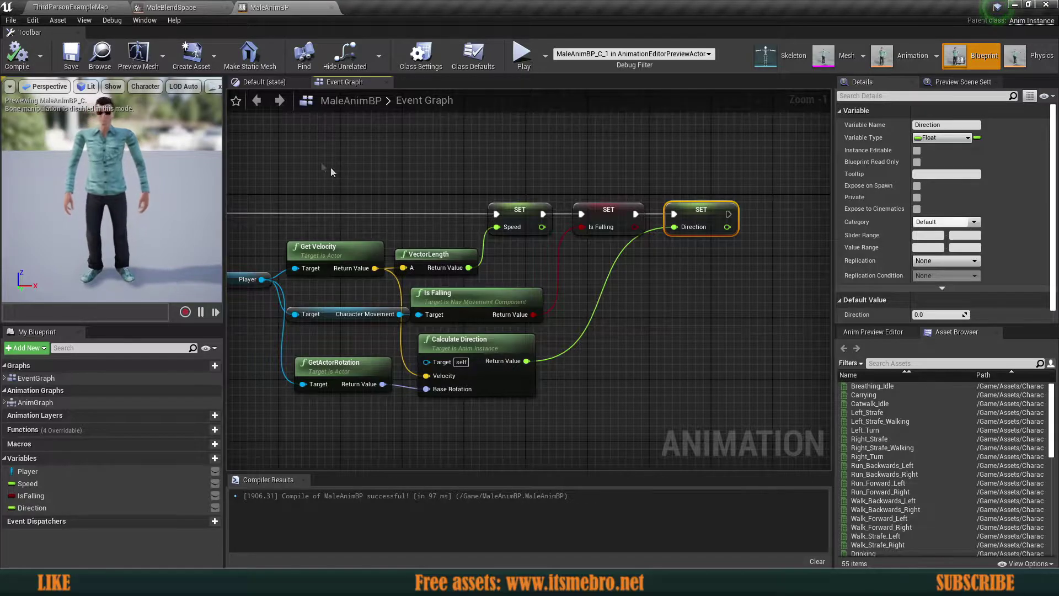
Step: Navigate from AnimGraph into the New State Machine's Default state graph
{"action": "left_click", "coordinate": [291, 84]}
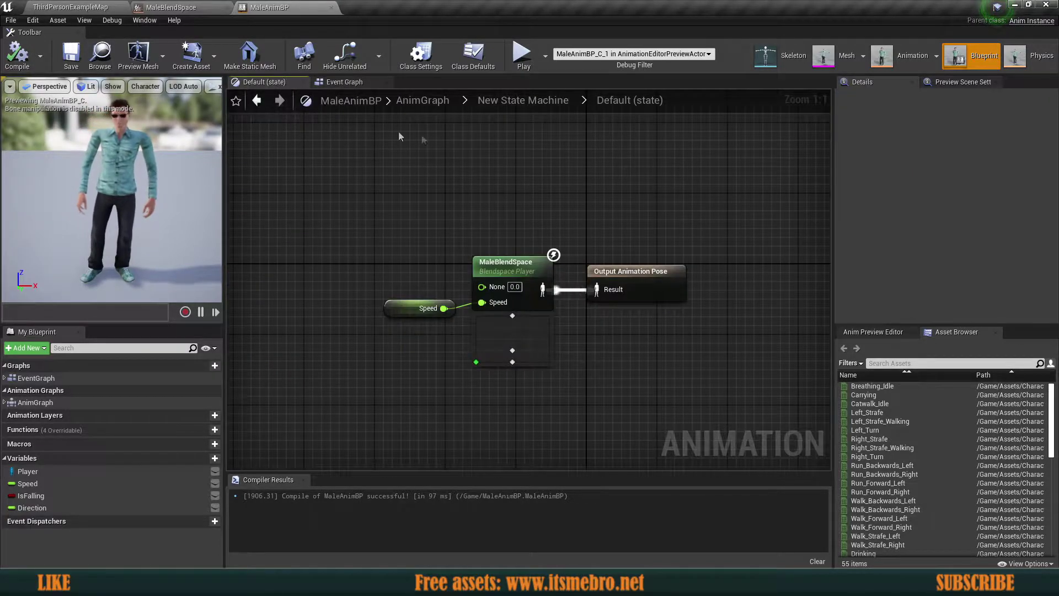
{"action": "left_click", "coordinate": [418, 101]}
{"action": "double_click", "coordinate": [448, 330]}
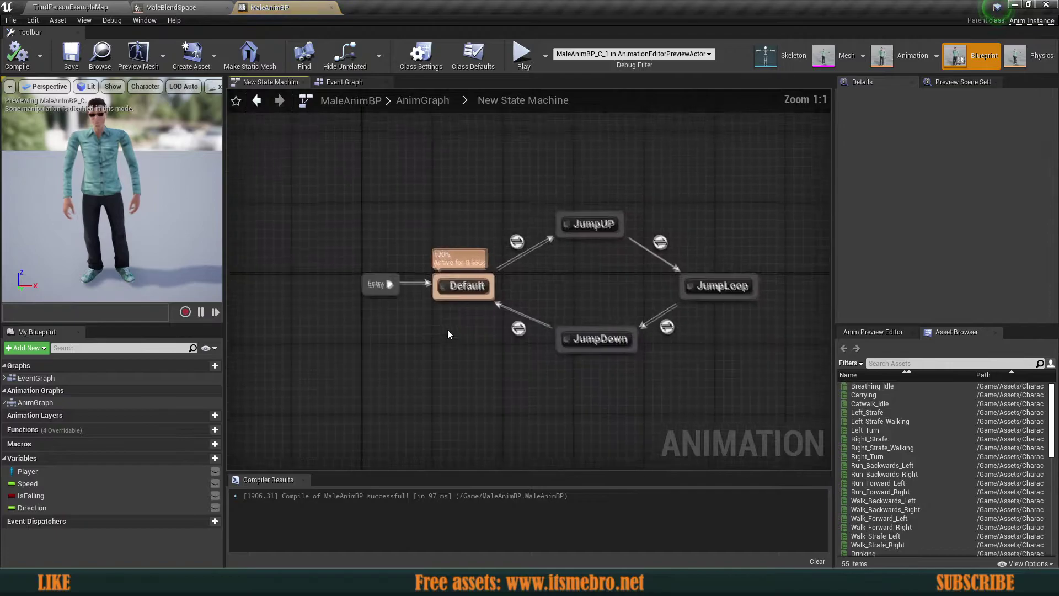
{"action": "left_click", "coordinate": [493, 269]}
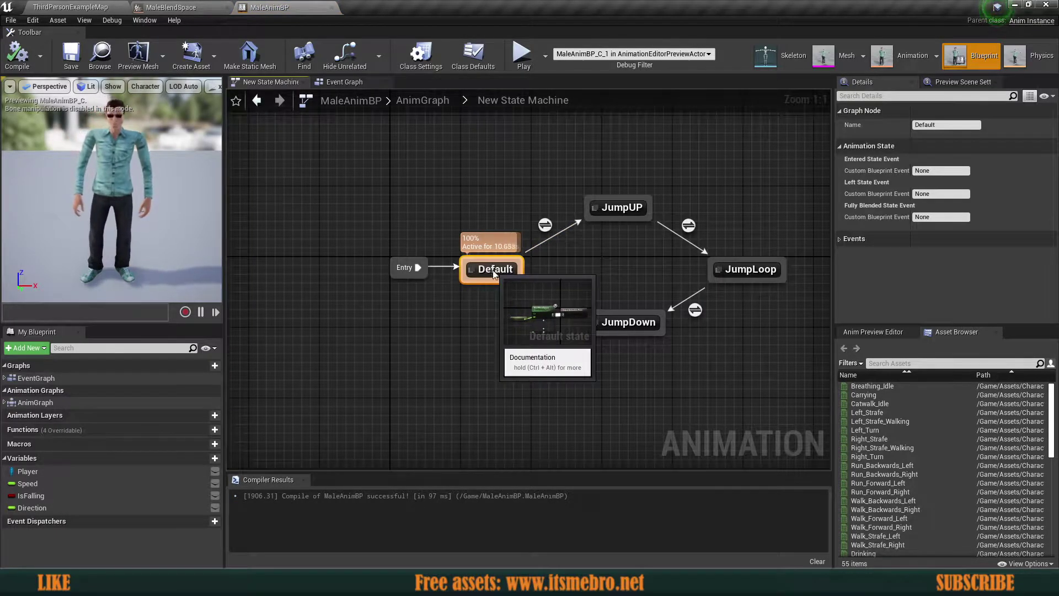
{"action": "double_click", "coordinate": [493, 272]}
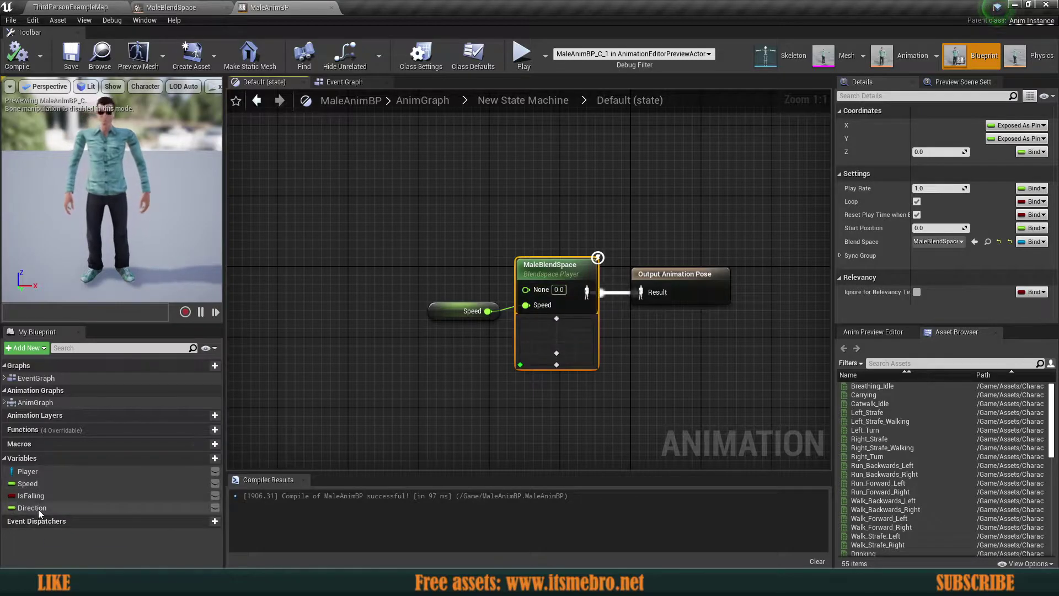
Step: Connect a Direction getter to the blend space's horizontal input, then compile and save
{"action": "left_click_drag", "start_coordinate": [32, 508], "coordinate": [426, 274]}
{"action": "left_click", "coordinate": [445, 287]}
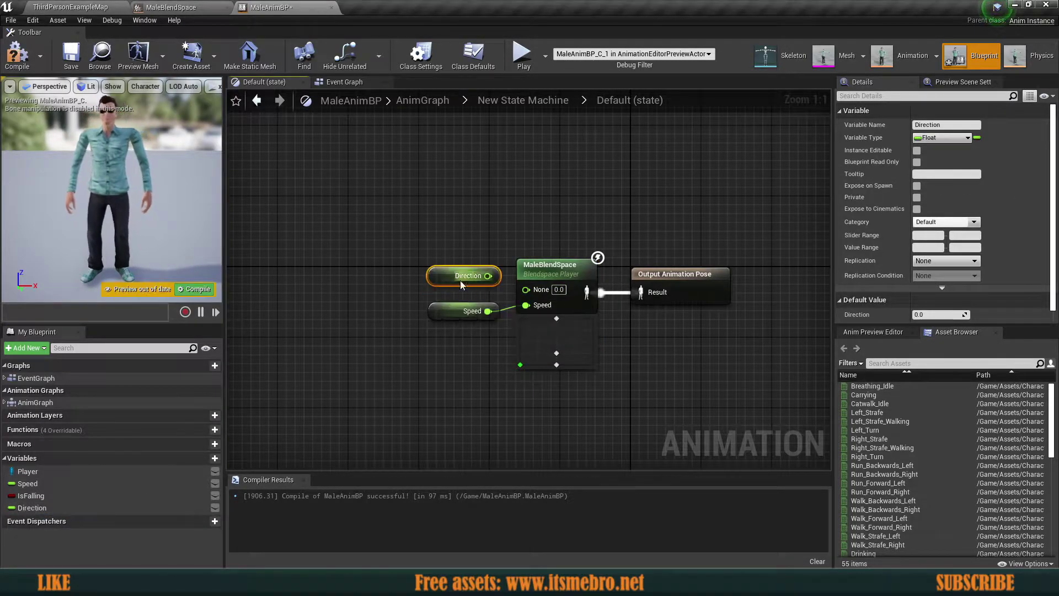
{"action": "left_click_drag", "start_coordinate": [550, 302], "coordinate": [525, 305]}
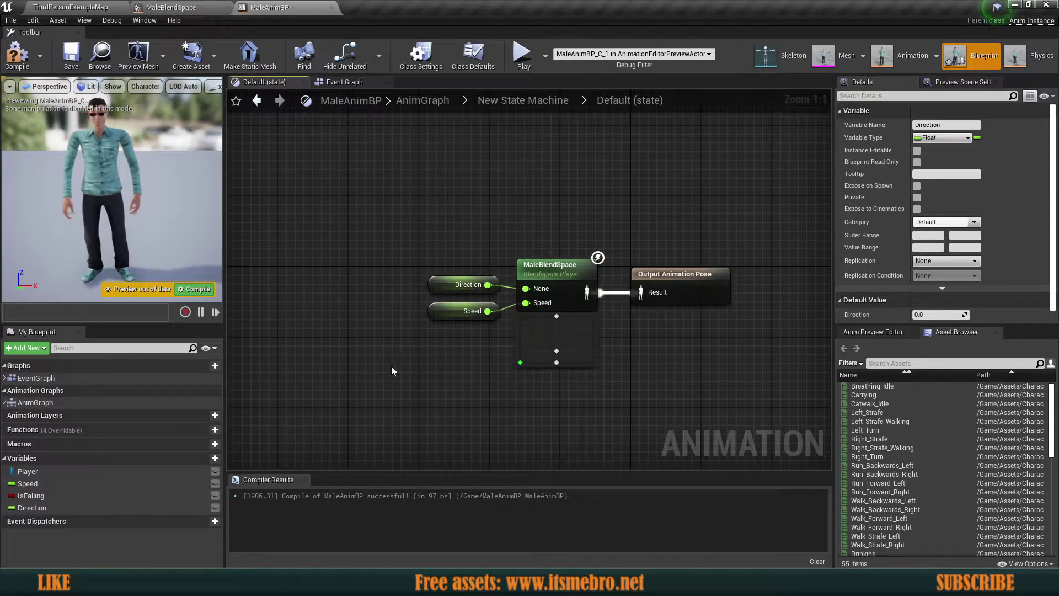
{"action": "left_click", "coordinate": [70, 55]}
{"action": "left_click", "coordinate": [70, 7]}
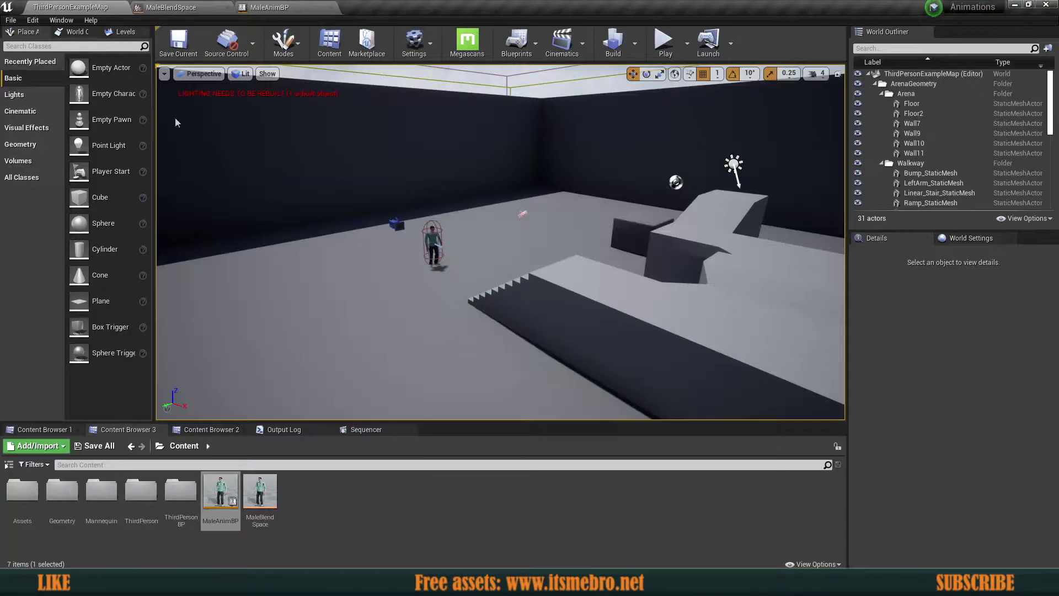
{"action": "double_click", "coordinate": [219, 493]}
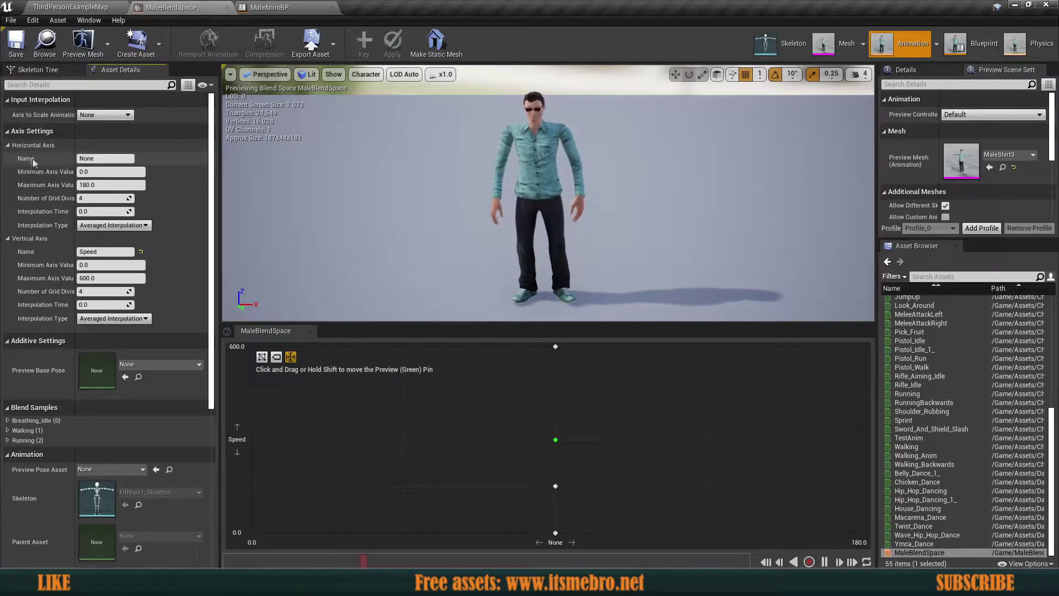
{"action": "type", "text": "Direction"}
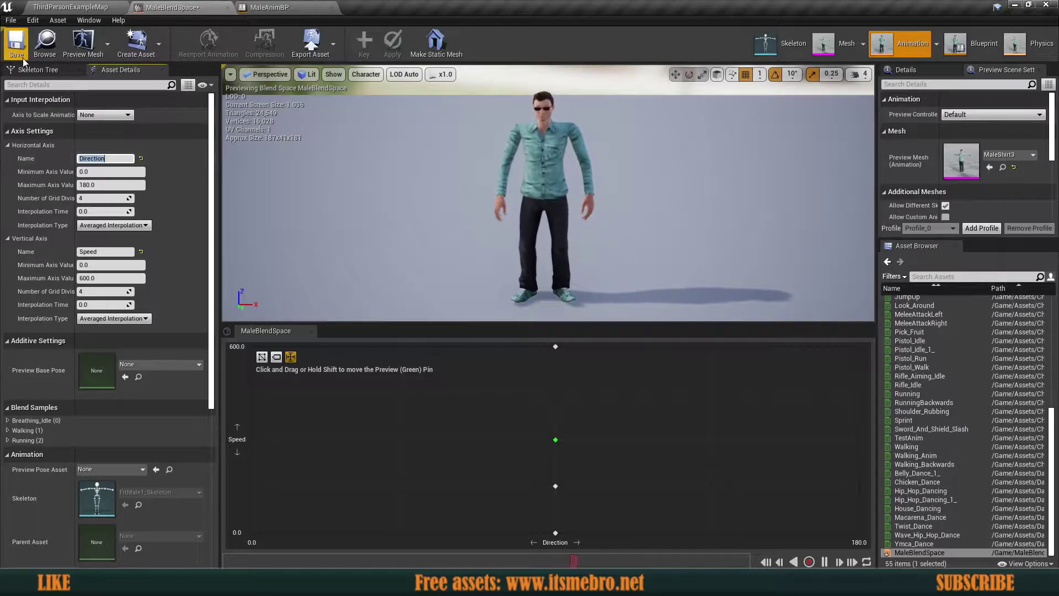
{"action": "left_click", "coordinate": [269, 7]}
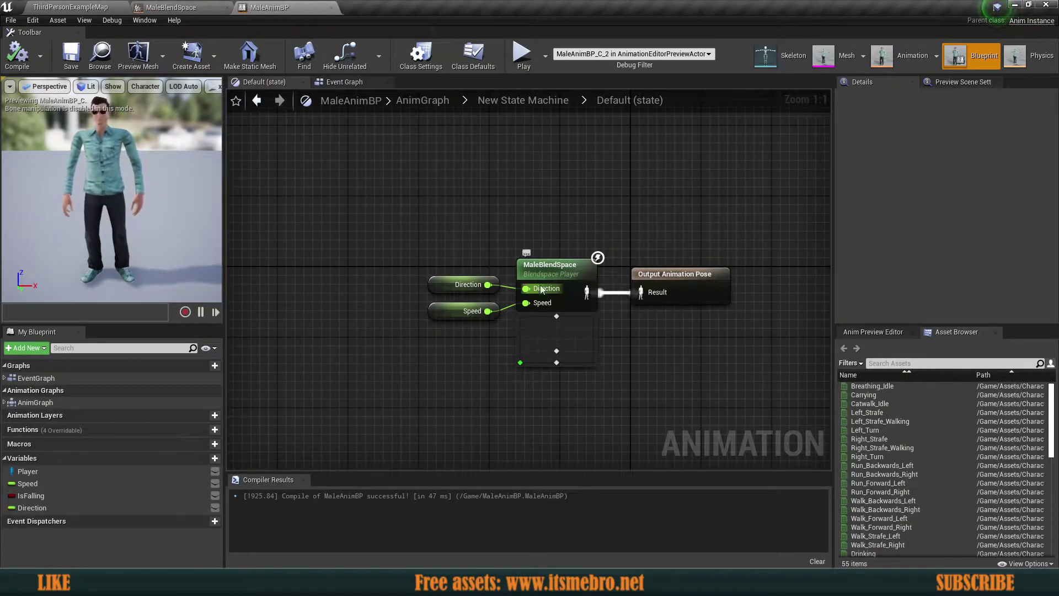
{"action": "right_click_drag", "start_coordinate": [588, 305], "coordinate": [531, 290]}
{"action": "left_click_drag", "start_coordinate": [342, 166], "coordinate": [688, 380]}
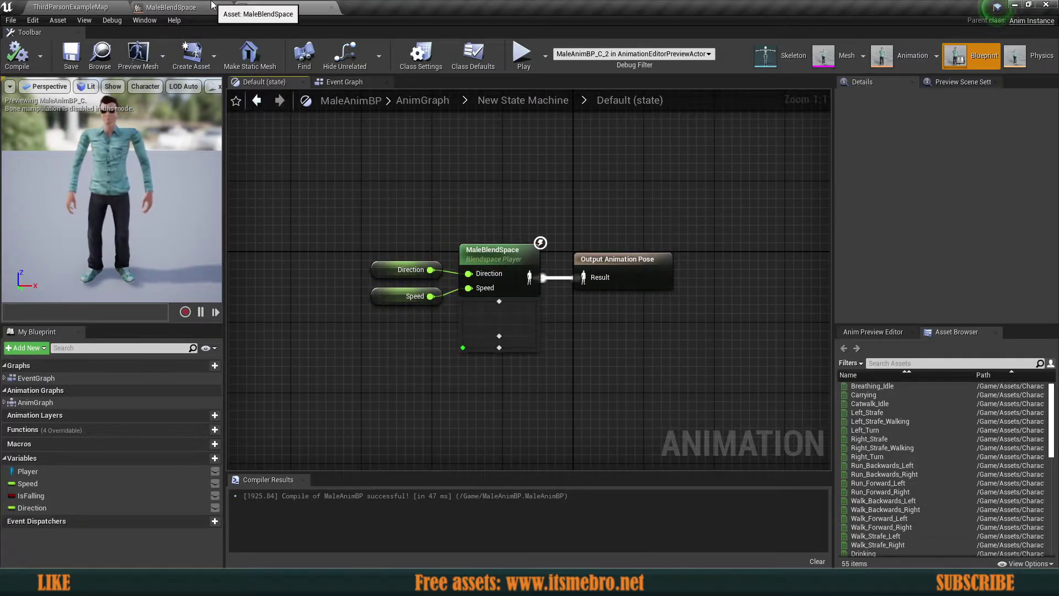
{"action": "left_click", "coordinate": [211, 6]}
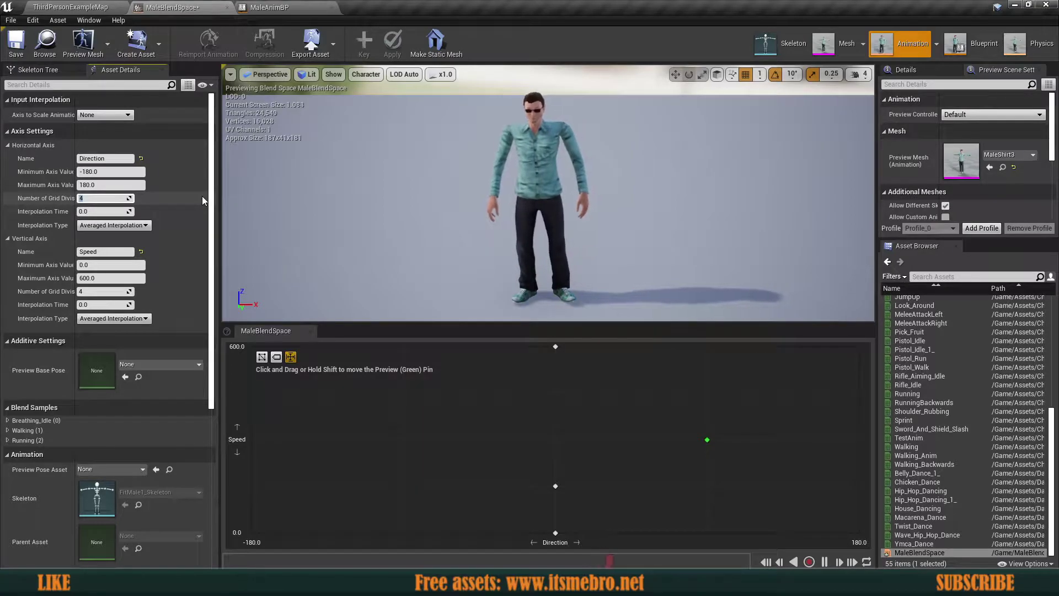
Step: Set 8 grid divisions, save, and drag the preview pin toward running speed
{"action": "type", "text": "8"}
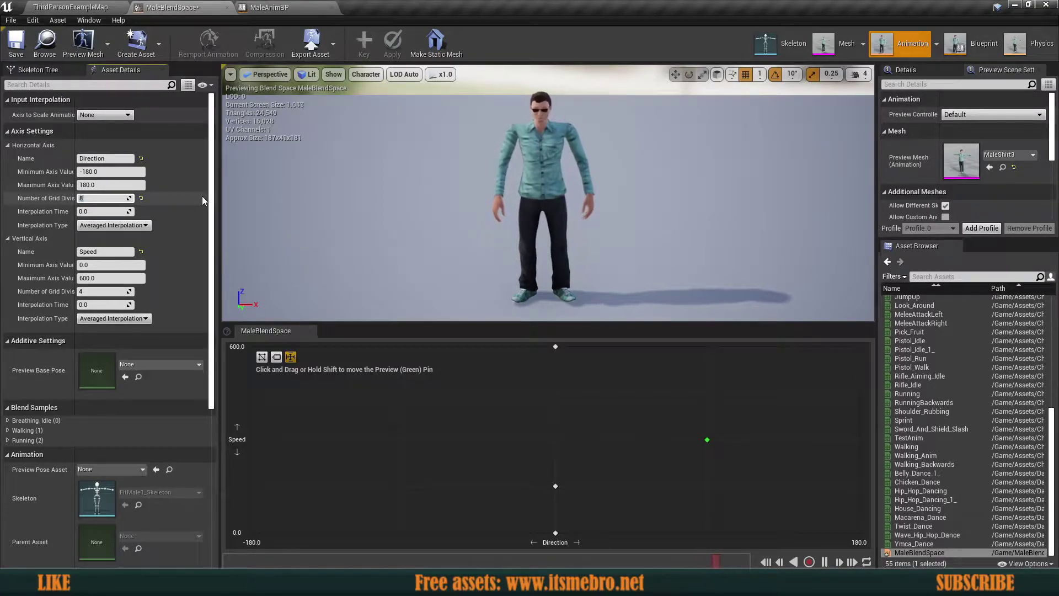
{"action": "left_click", "coordinate": [16, 43]}
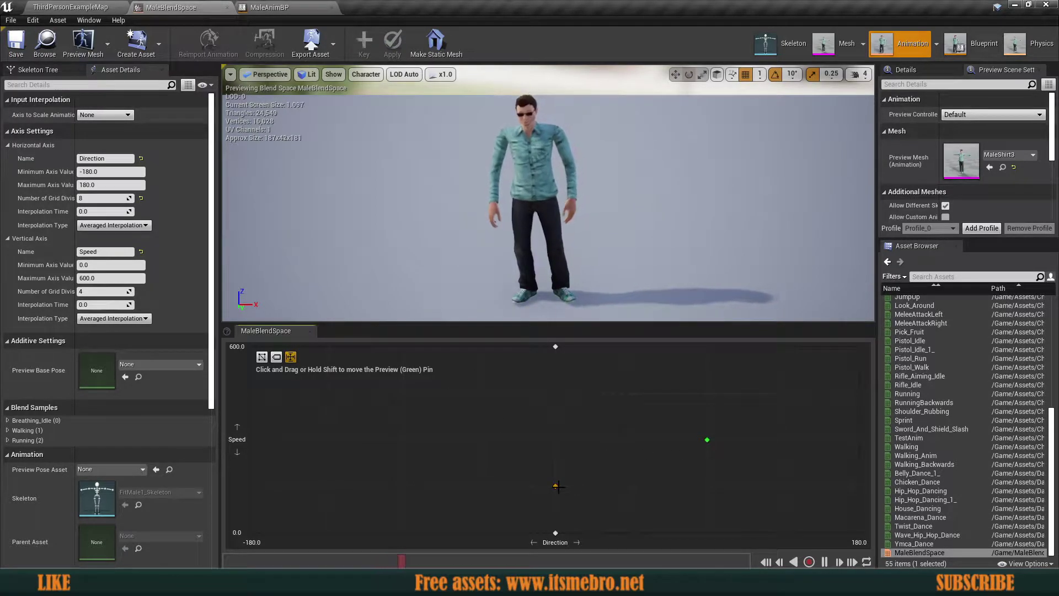
{"action": "mouse_move", "coordinate": [557, 486]}
{"action": "left_mouse_down"}
{"action": "mouse_move", "coordinate": [419, 486]}
{"action": "mouse_move", "coordinate": [720, 500]}
{"action": "mouse_move", "coordinate": [556, 486]}
{"action": "left_mouse_up"}
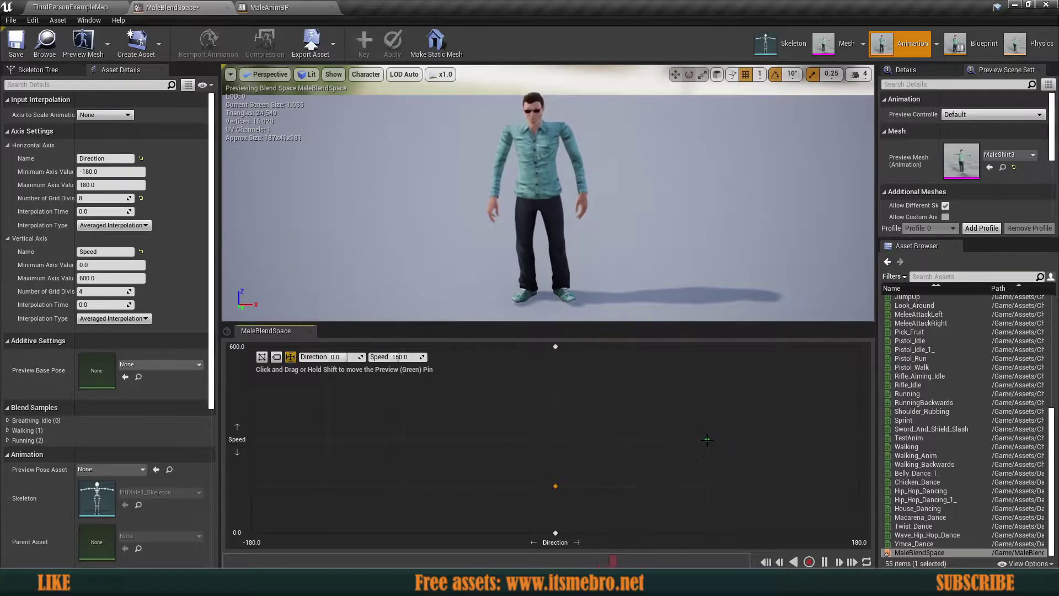
{"action": "left_click_drag", "start_coordinate": [707, 440], "coordinate": [555, 373]}
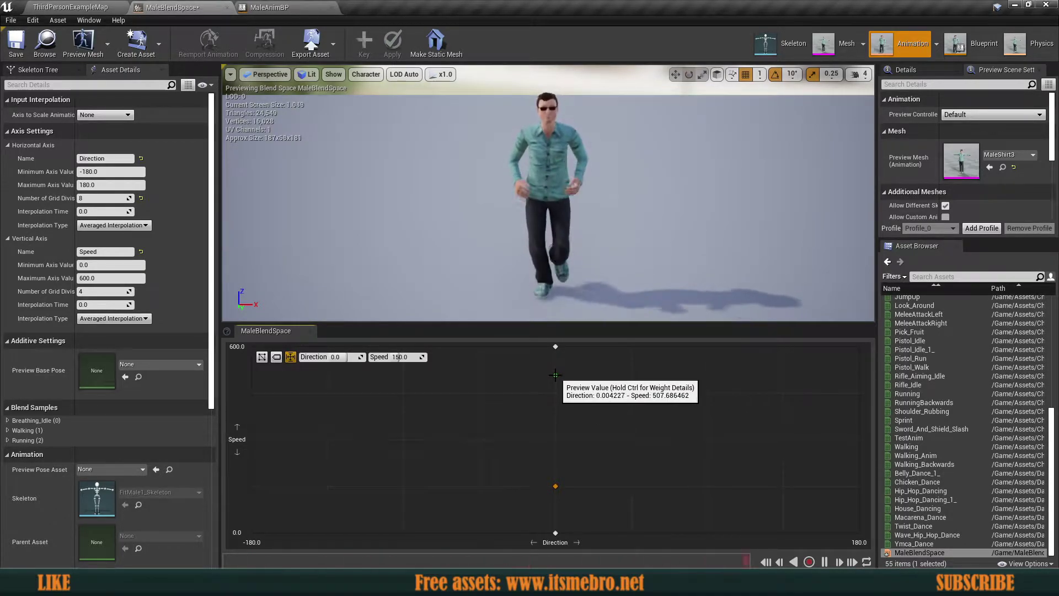
{"action": "left_click_drag", "start_coordinate": [555, 376], "coordinate": [555, 375]}
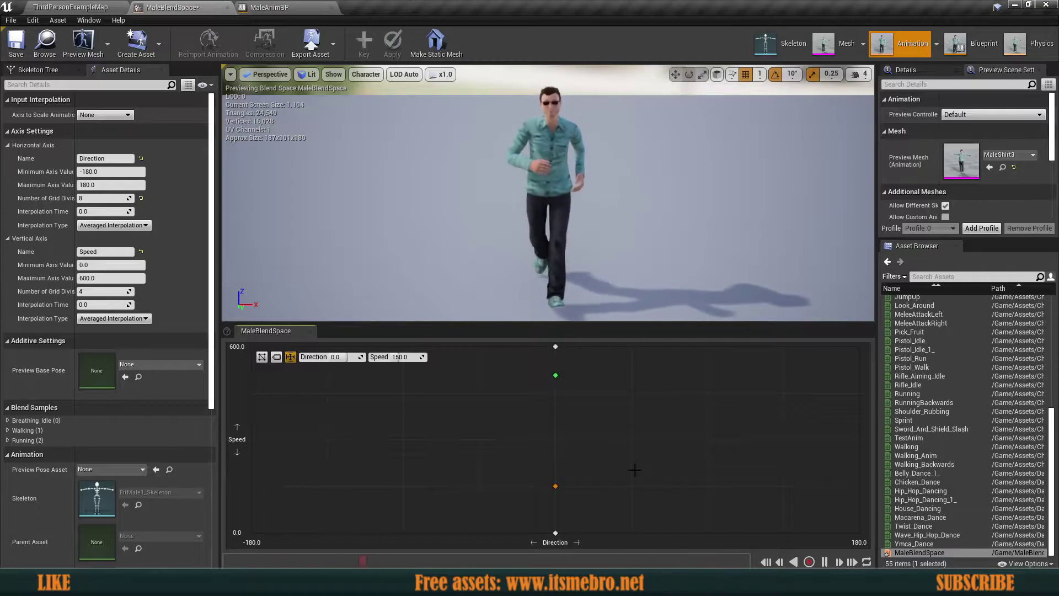
{"action": "scroll", "coordinate": [938, 441], "scroll_direction": "up", "scroll_amount": 8}
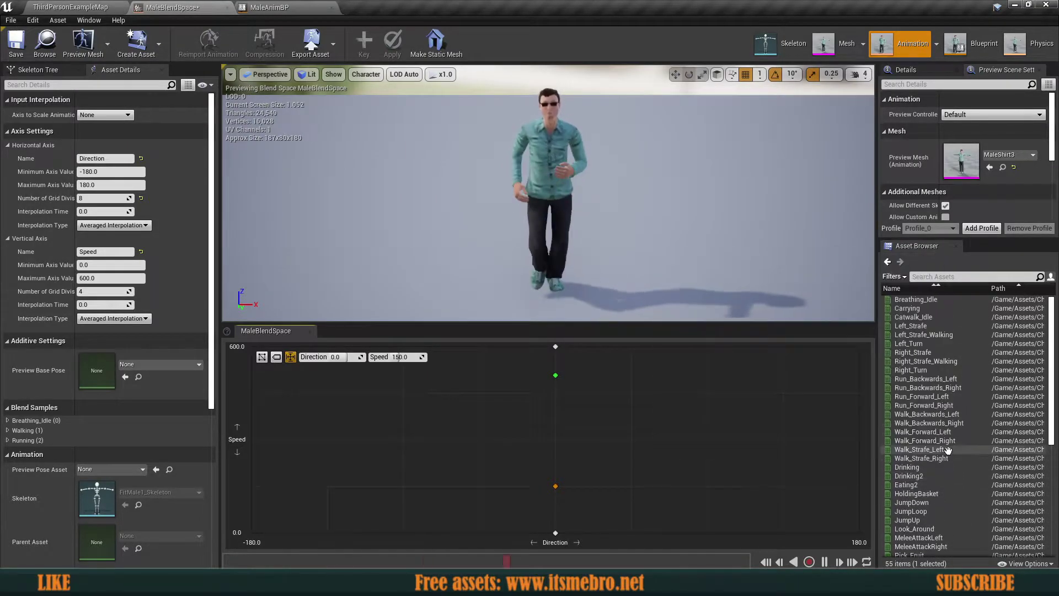
{"action": "left_click", "coordinate": [911, 353]}
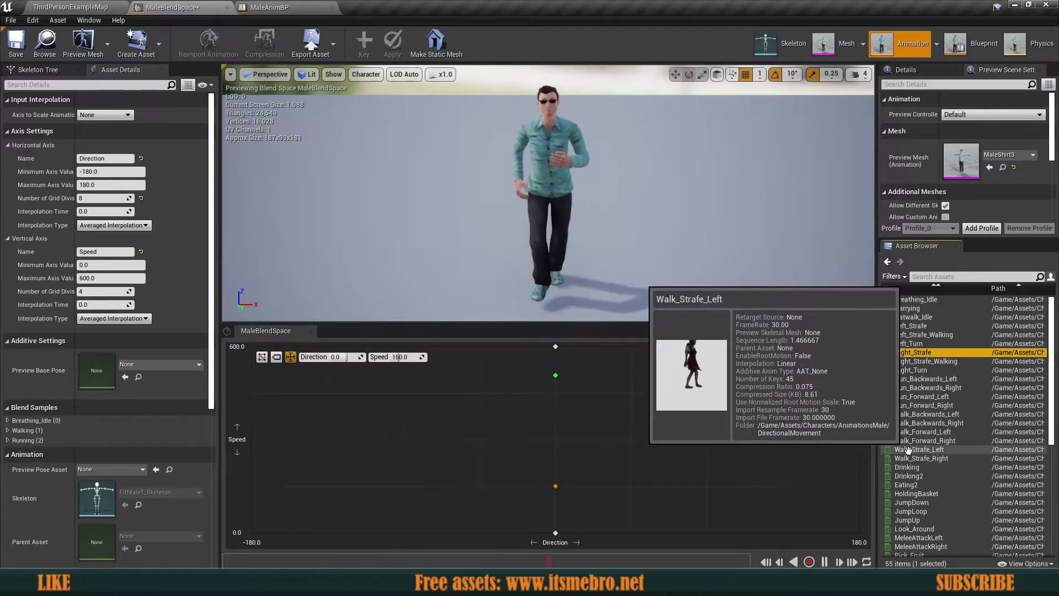
{"action": "double_click", "coordinate": [908, 450]}
{"action": "scroll", "coordinate": [932, 509], "scroll_direction": "down", "scroll_amount": 4}
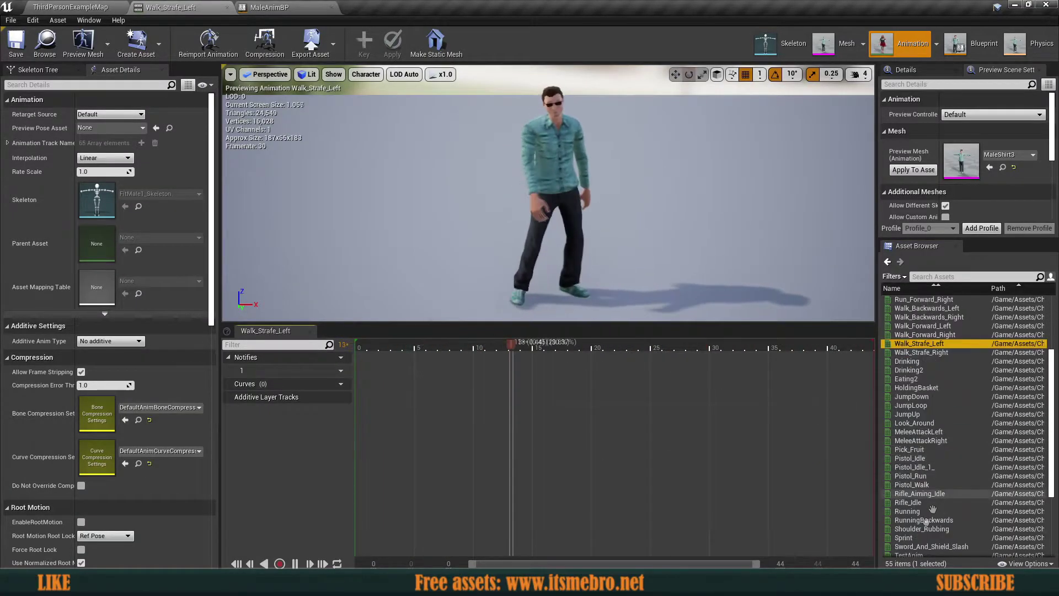
{"action": "scroll", "coordinate": [933, 508], "scroll_direction": "down", "scroll_amount": 4}
{"action": "double_click", "coordinate": [927, 514]}
{"action": "scroll", "coordinate": [931, 435], "scroll_direction": "up", "scroll_amount": 8}
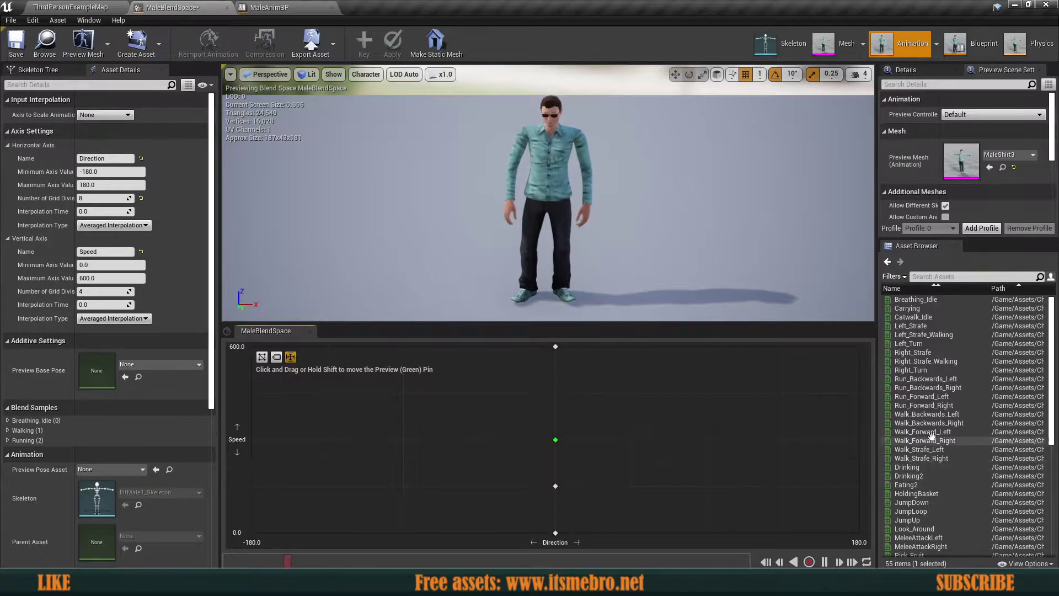
{"action": "left_click", "coordinate": [922, 451]}
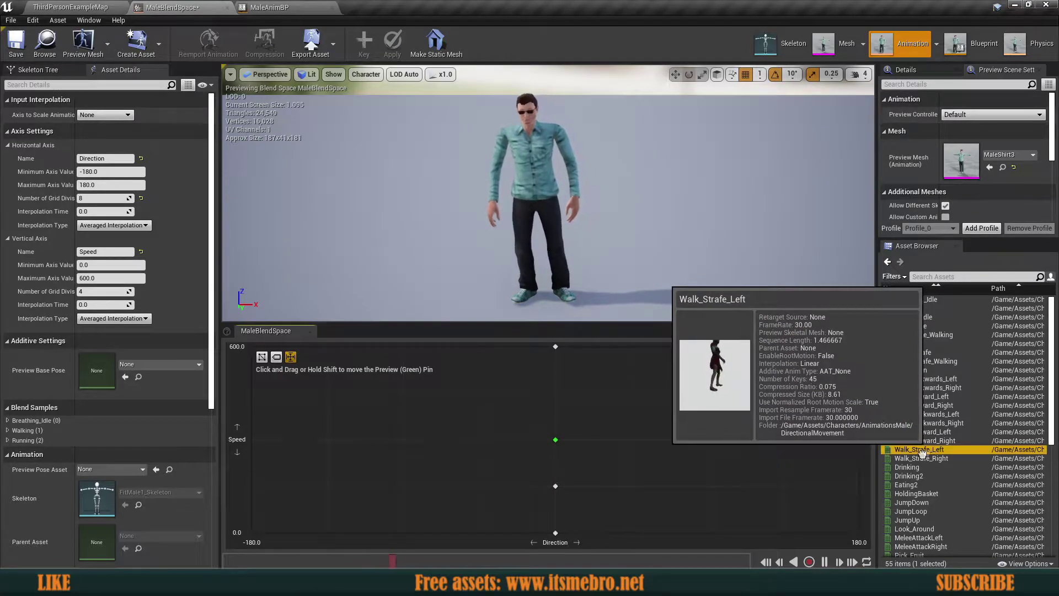
{"action": "left_click_drag", "start_coordinate": [923, 451], "coordinate": [707, 488]}
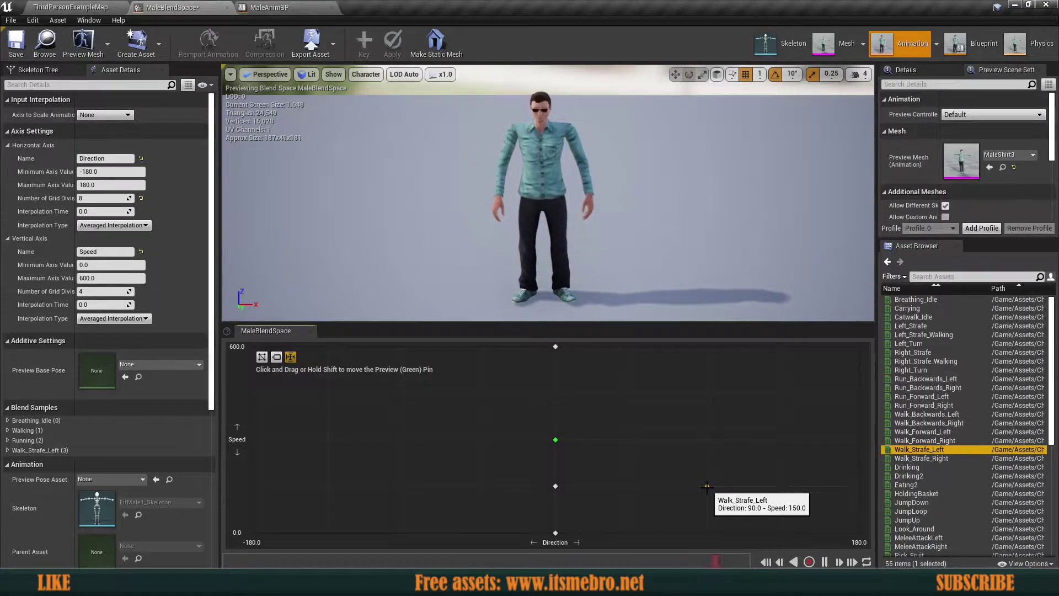
Step: Place Walk_Strafe_Left at Direction 90 and Walk_Strafe_Right at -90, speed 150, then preview
{"action": "left_click_drag", "start_coordinate": [707, 487], "coordinate": [707, 486]}
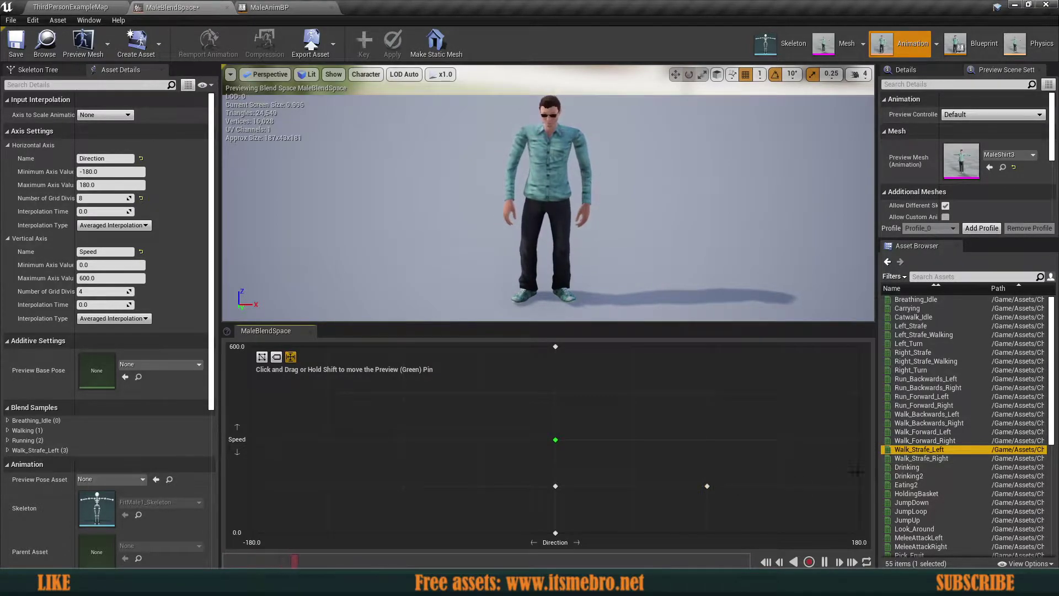
{"action": "left_click_drag", "start_coordinate": [921, 457], "coordinate": [404, 487]}
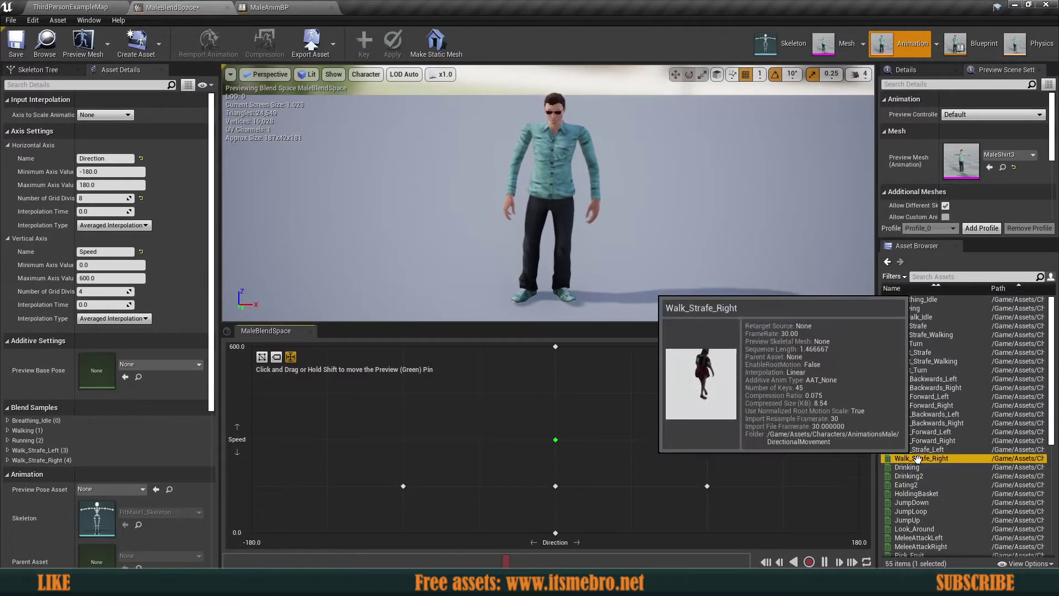
{"action": "left_click_drag", "start_coordinate": [919, 458], "coordinate": [556, 486]}
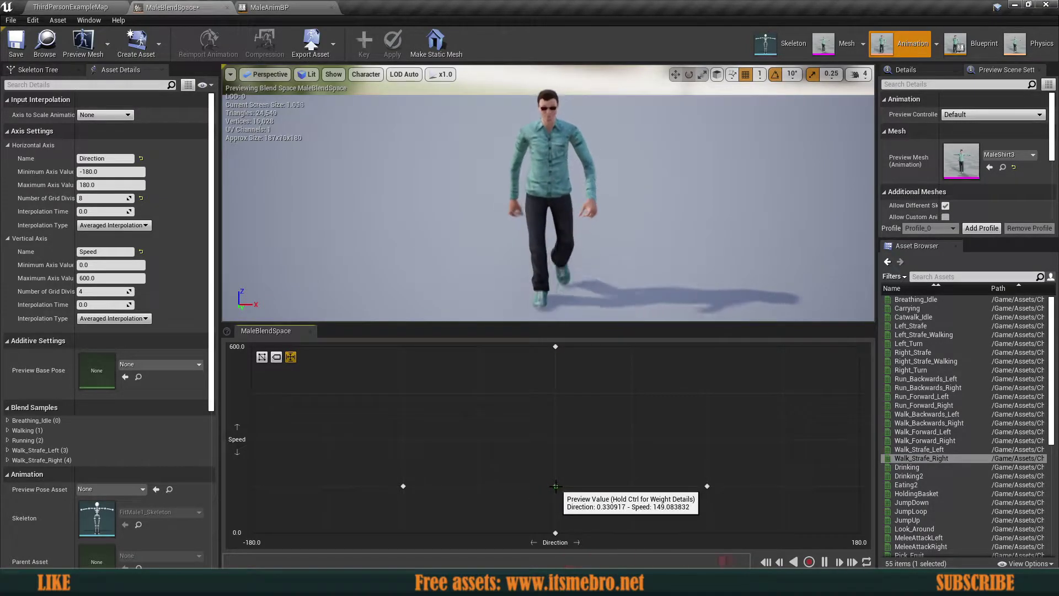
{"action": "left_click_drag", "start_coordinate": [558, 486], "coordinate": [694, 486]}
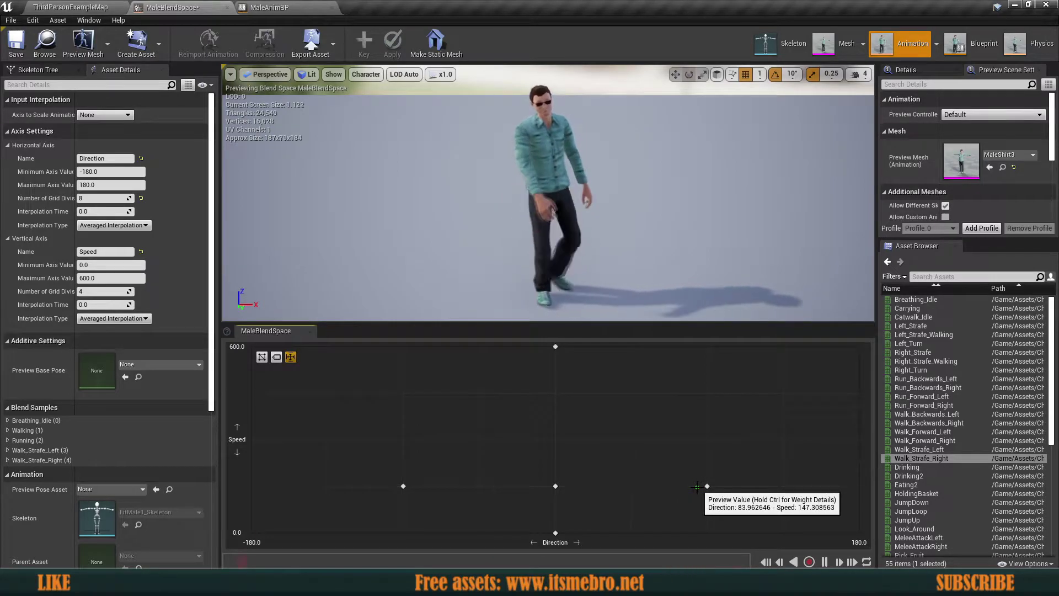
{"action": "left_click_drag", "start_coordinate": [696, 487], "coordinate": [690, 489]}
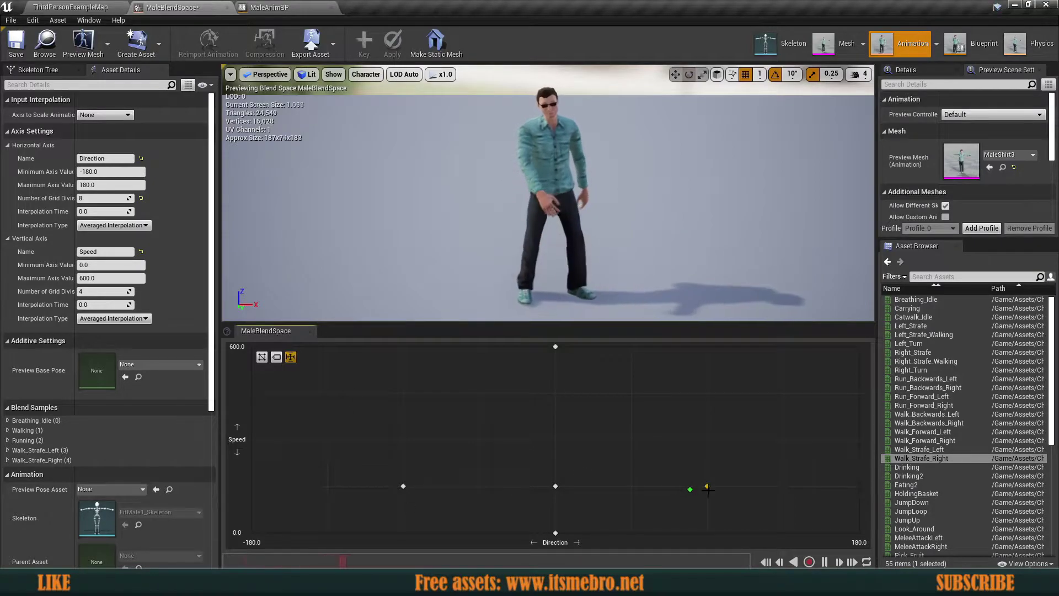
{"action": "left_click_drag", "start_coordinate": [706, 486], "coordinate": [479, 486]}
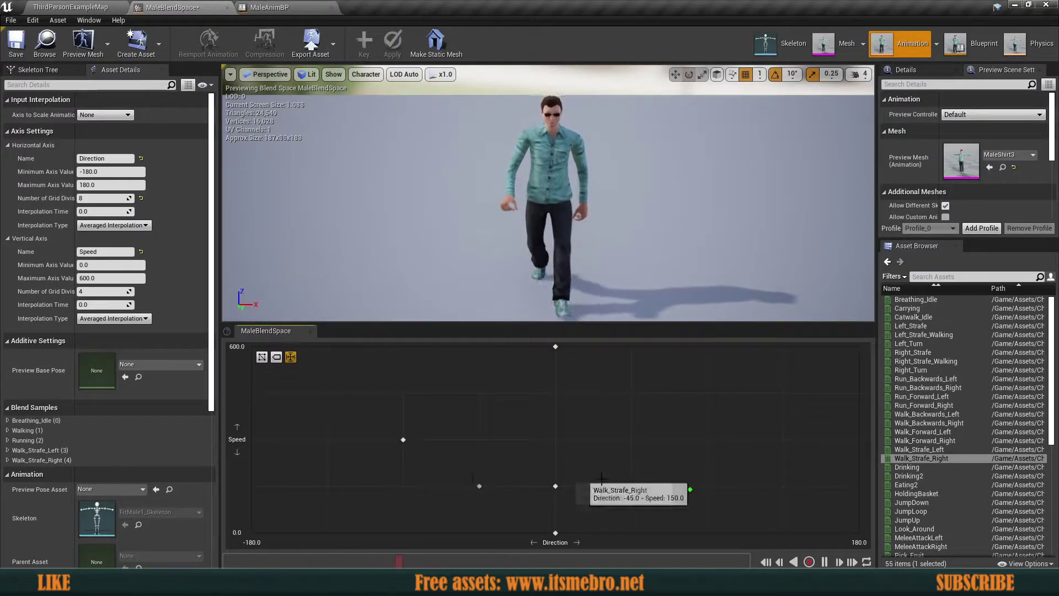
{"action": "left_click_drag", "start_coordinate": [601, 477], "coordinate": [707, 486]}
{"action": "left_click_drag", "start_coordinate": [404, 440], "coordinate": [403, 486]}
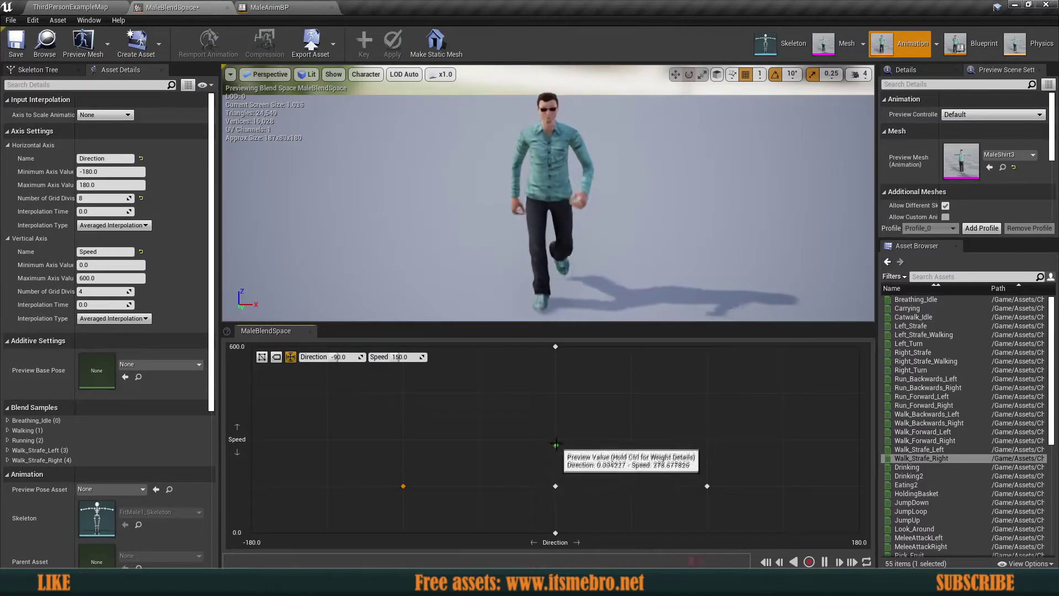
Step: Save the blend space, play-test strafing with A and W, then open ThirdPersonBP
{"action": "left_click", "coordinate": [16, 43]}
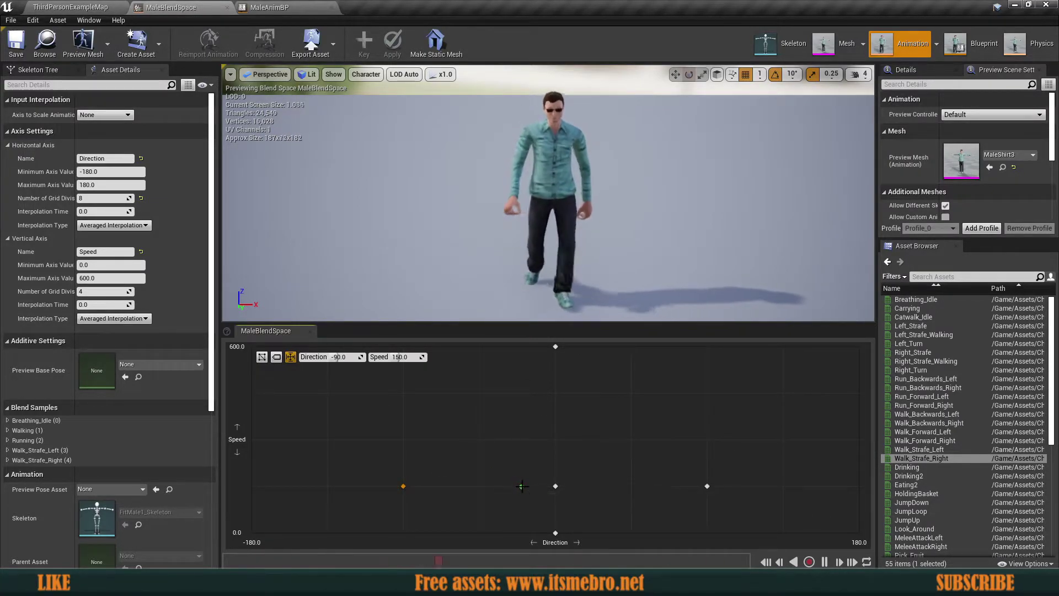
{"action": "left_click", "coordinate": [86, 7]}
{"action": "left_click", "coordinate": [674, 48]}
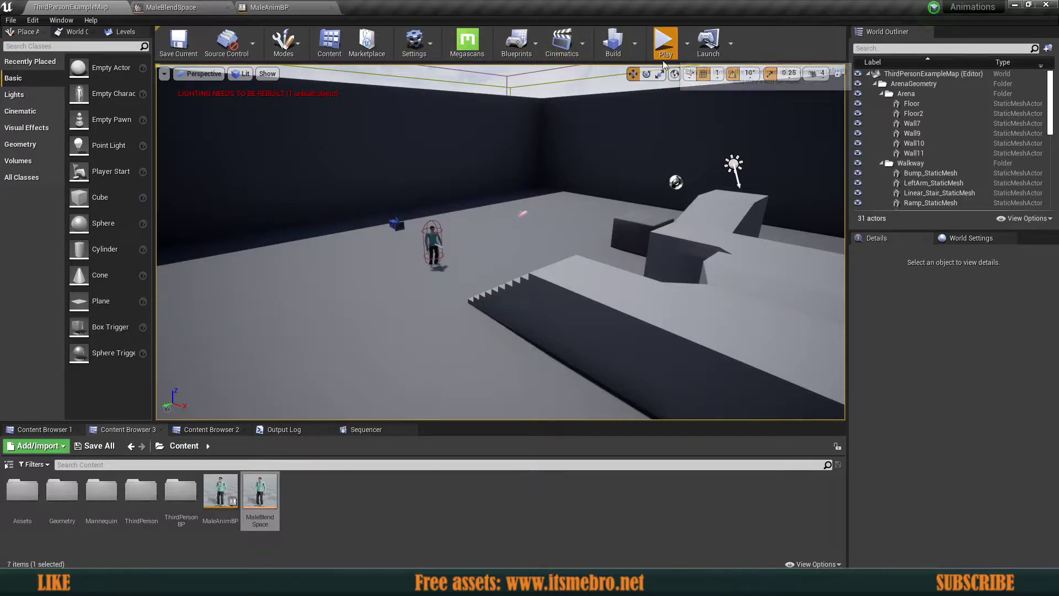
{"action": "key", "text": "a"}
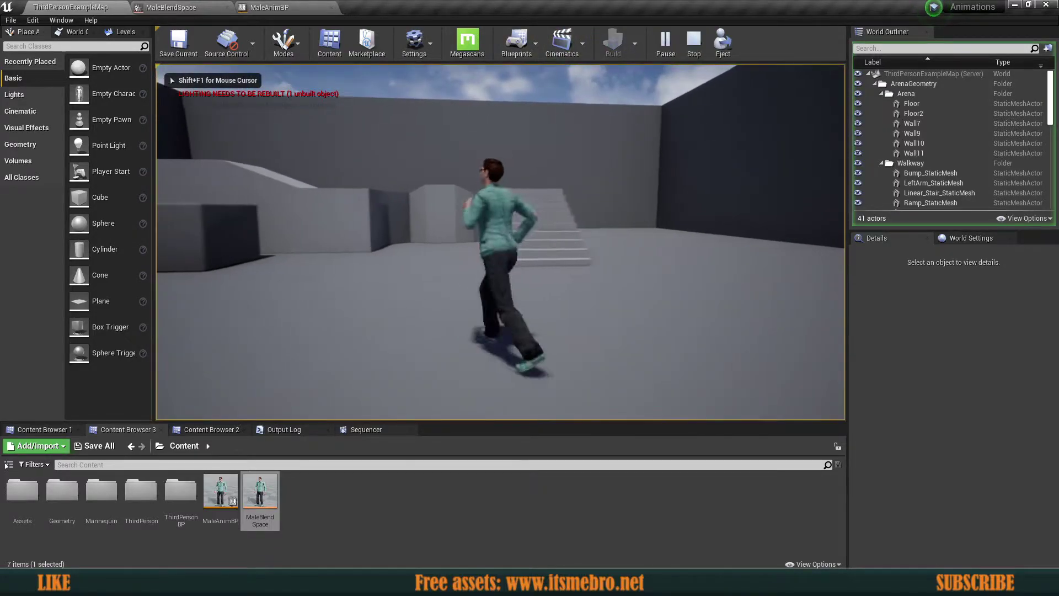
{"action": "key", "text": "w"}
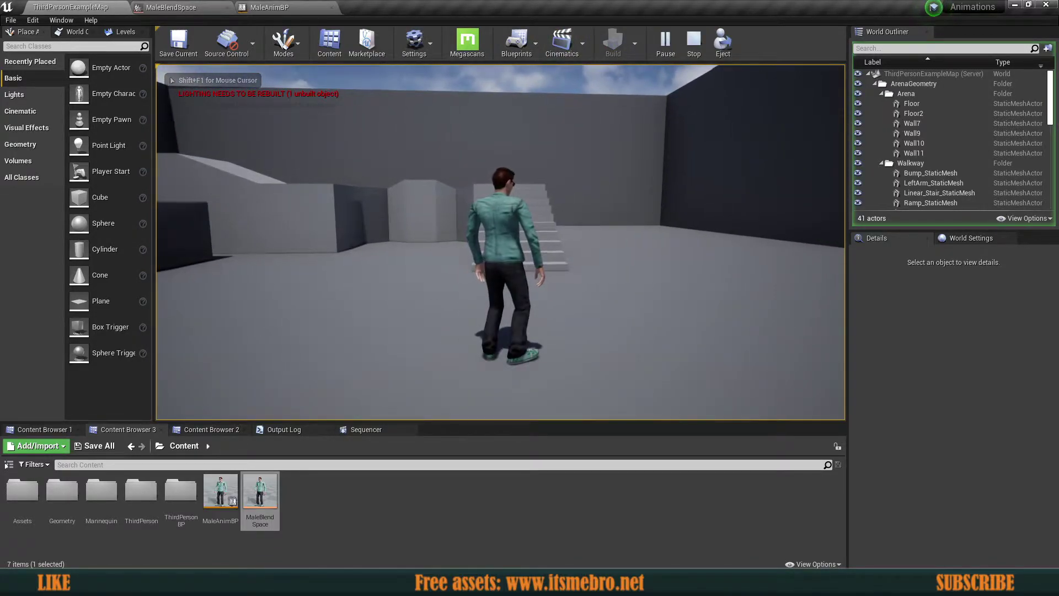
{"action": "key", "text": "Escape"}
{"action": "double_click", "coordinate": [181, 491]}
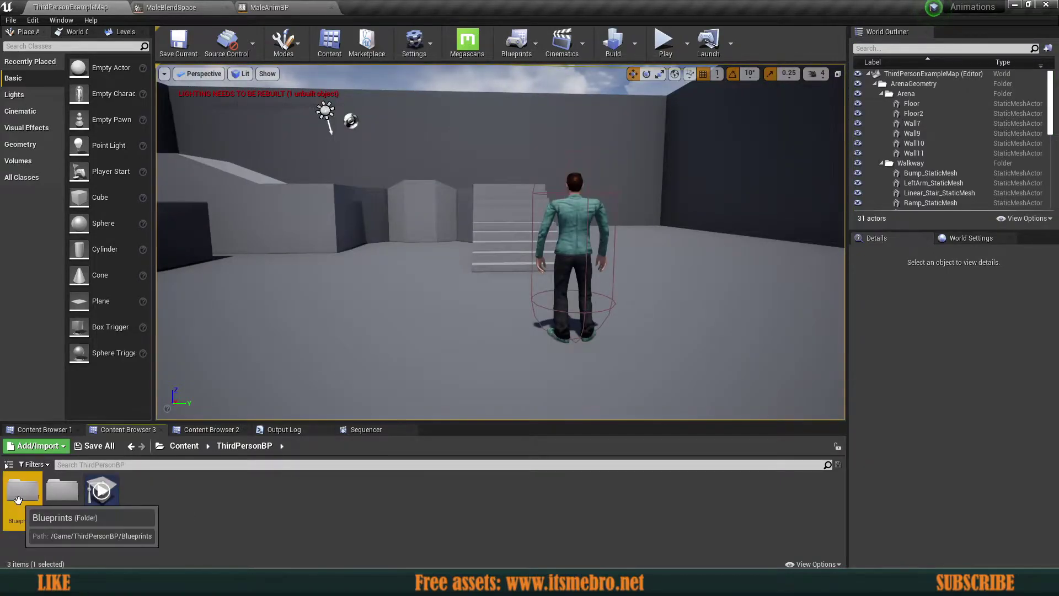
Step: In ThirdPersonCharacter's Character Movement, turn off Orient Rotation to Movement and compile the blueprint
{"action": "double_click", "coordinate": [22, 492]}
{"action": "double_click", "coordinate": [23, 494]}
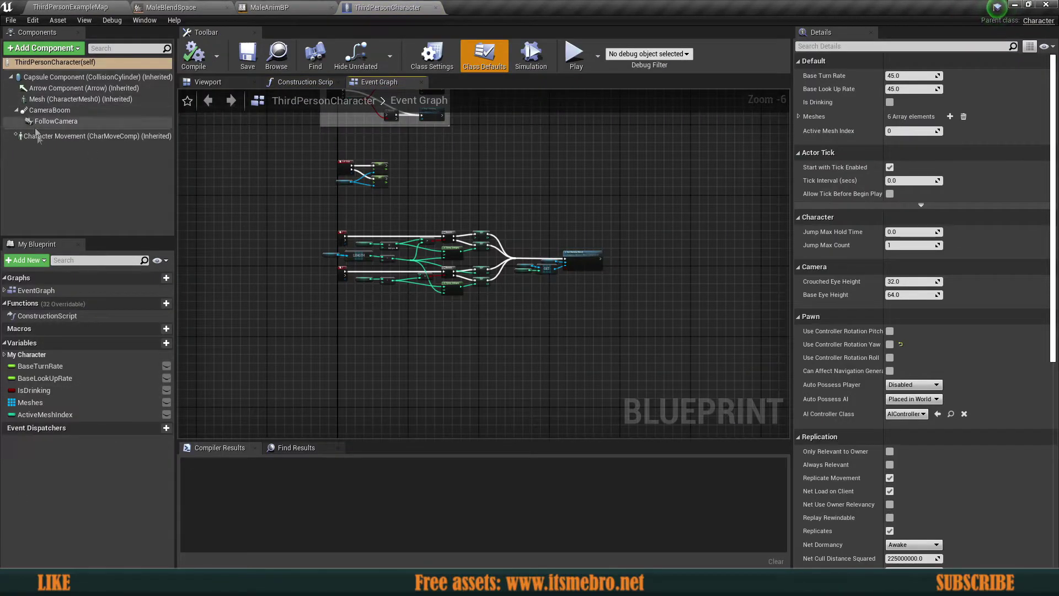
{"action": "left_click", "coordinate": [37, 136]}
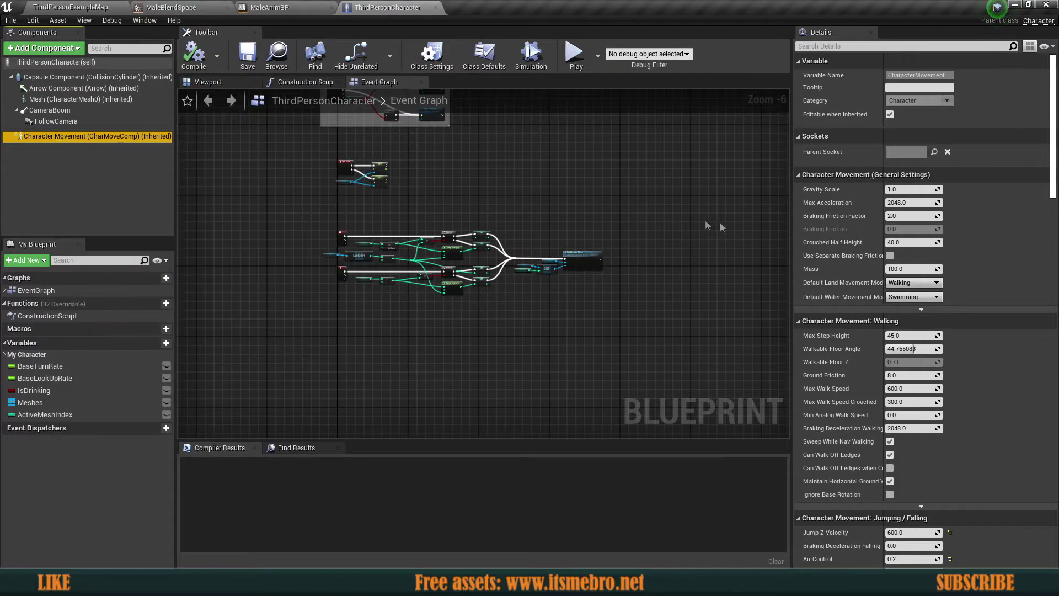
{"action": "scroll", "coordinate": [843, 201], "scroll_direction": "down", "scroll_amount": 15}
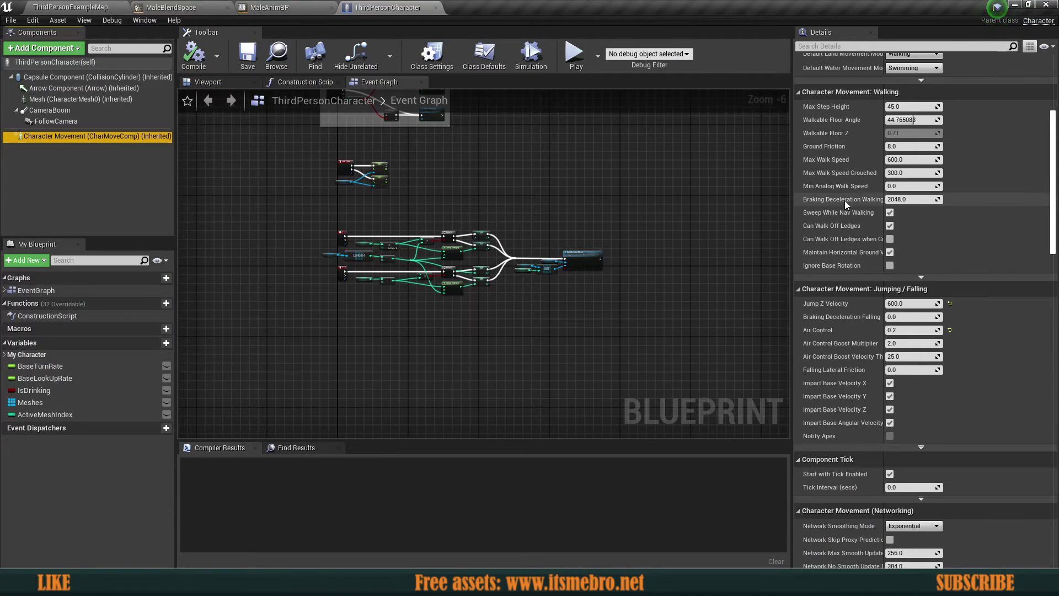
{"action": "scroll", "coordinate": [845, 204], "scroll_direction": "down", "scroll_amount": 6}
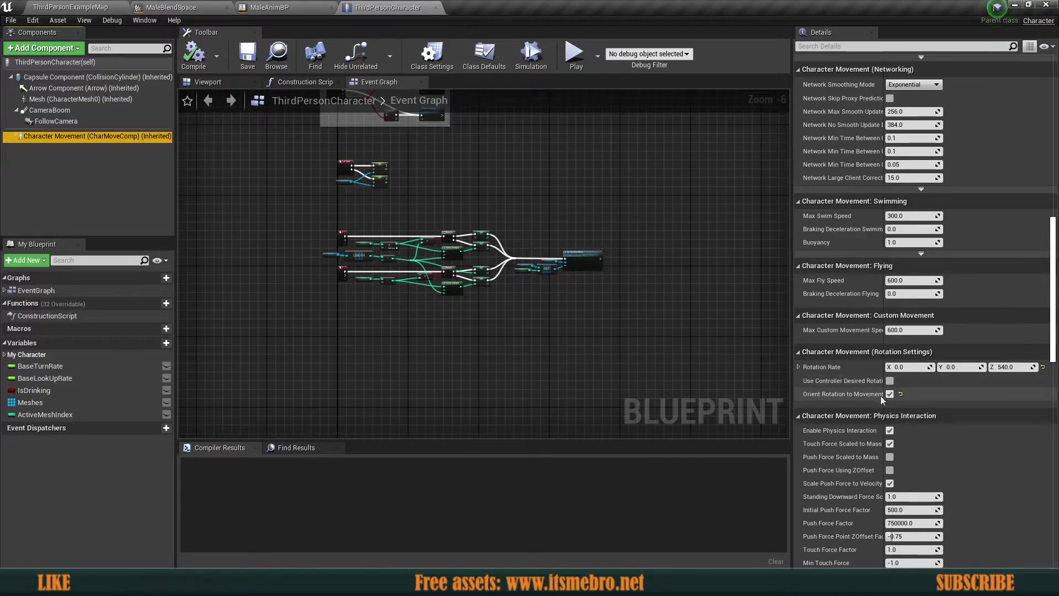
{"action": "left_click", "coordinate": [890, 395]}
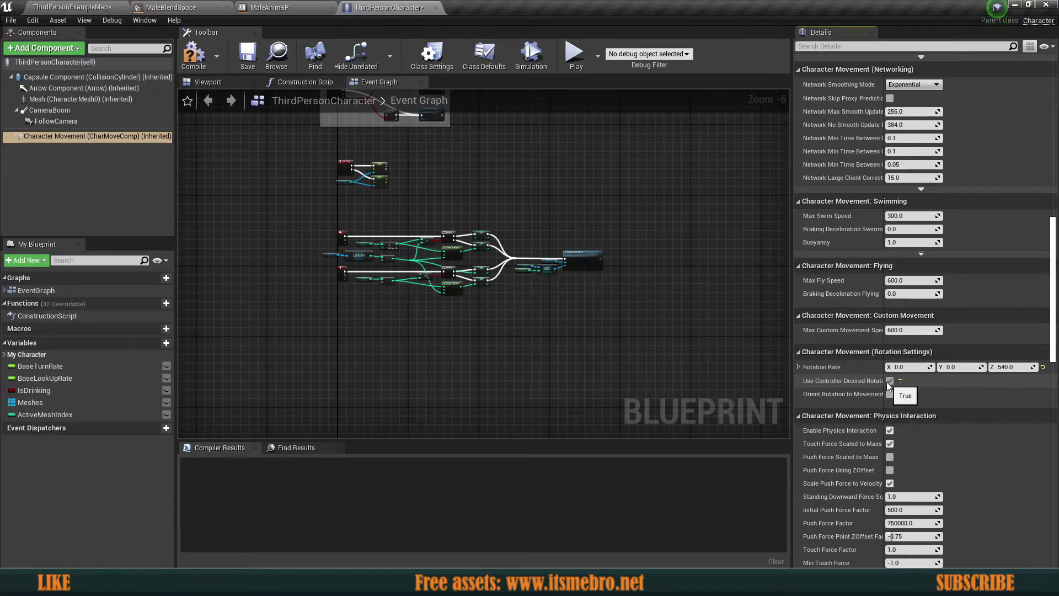
{"action": "left_click", "coordinate": [194, 55]}
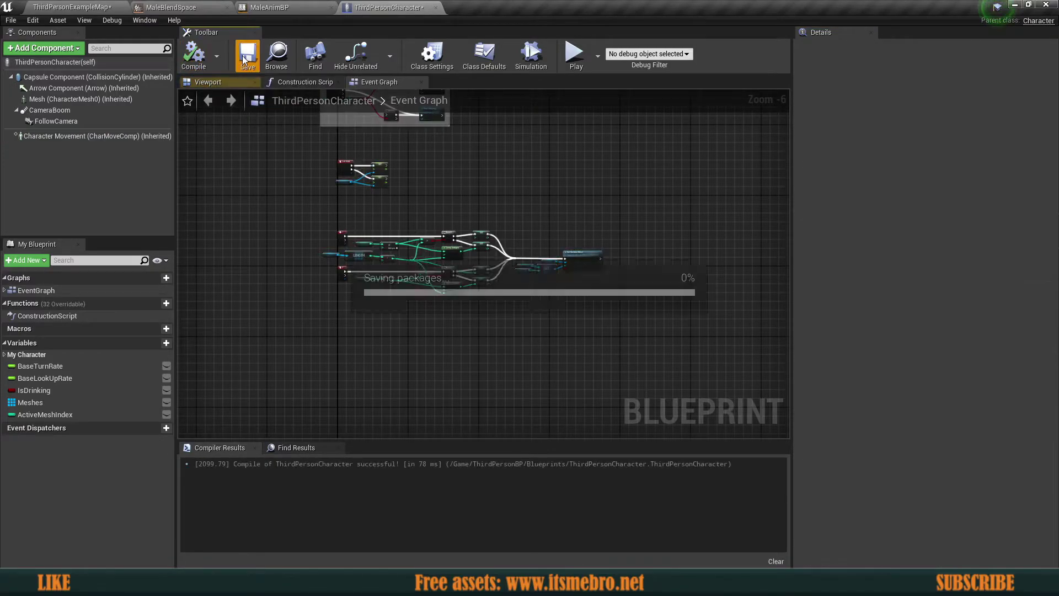
{"action": "left_click", "coordinate": [575, 57]}
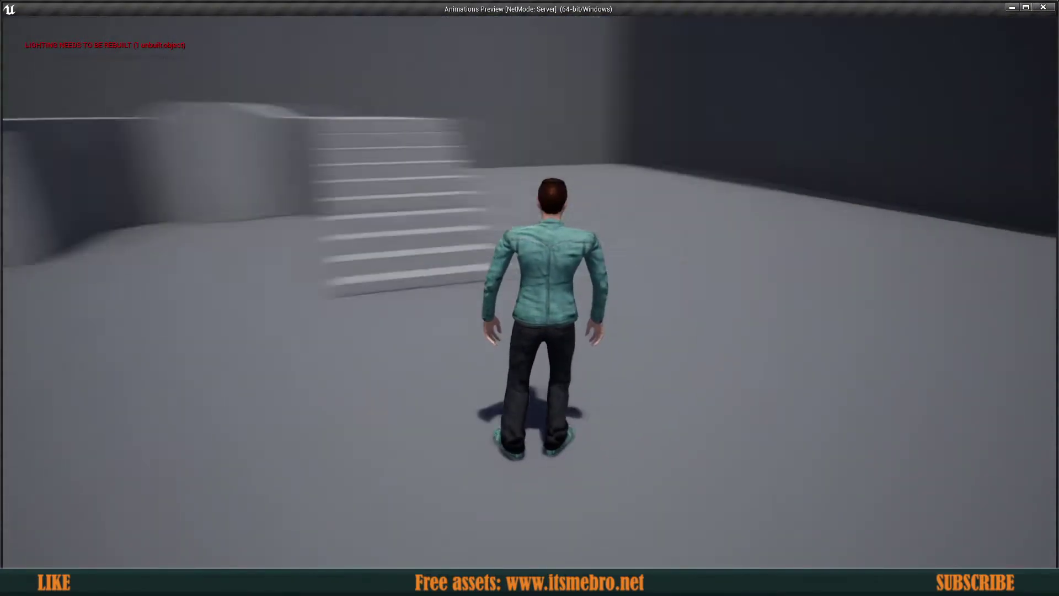
{"action": "key", "text": "w"}
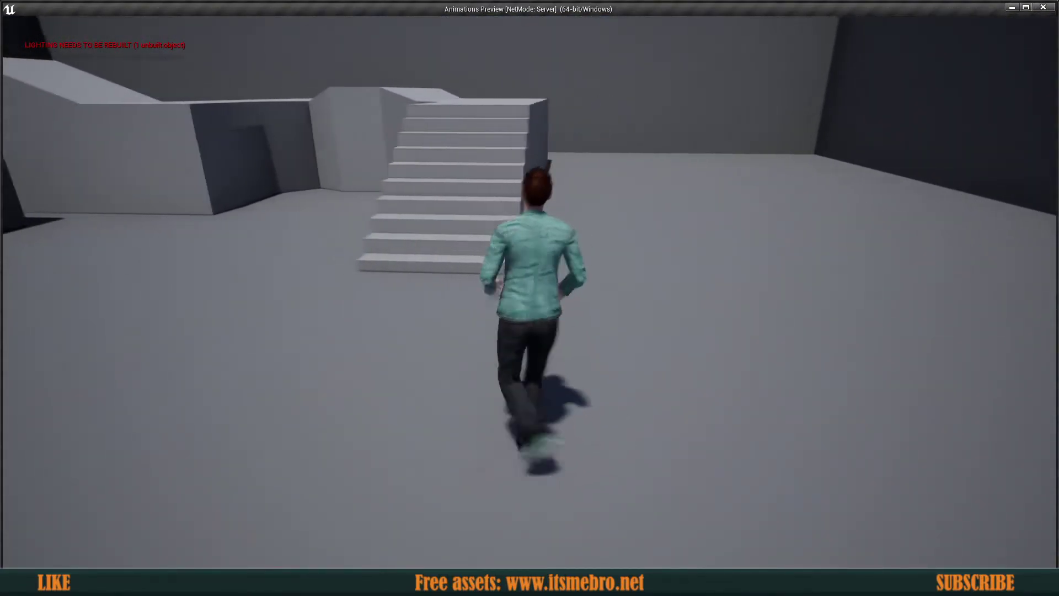
{"action": "key", "text": "w"}
{"action": "key", "text": "w"}
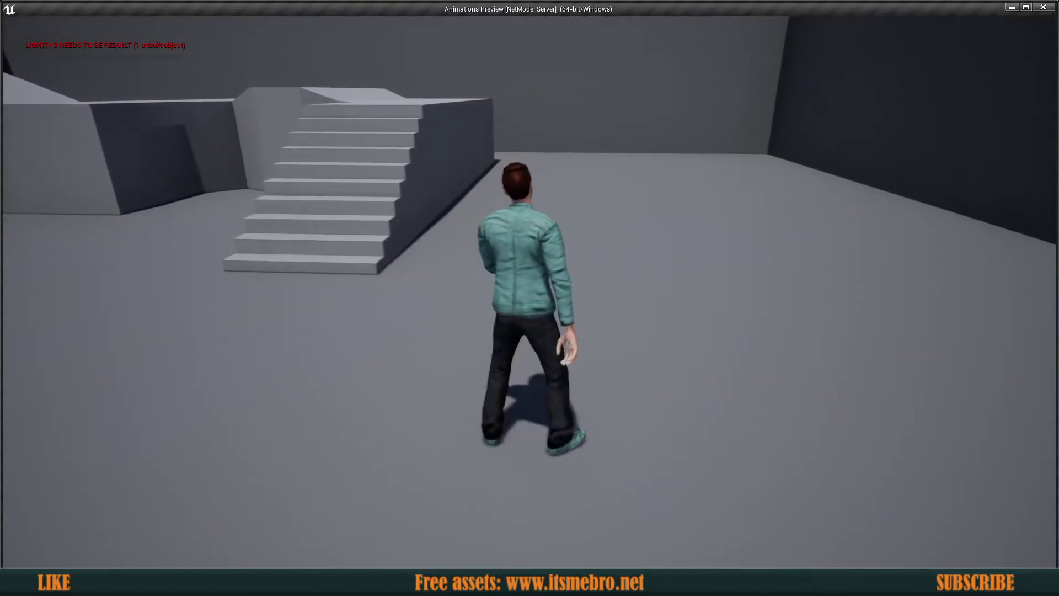
{"action": "key", "text": "w"}
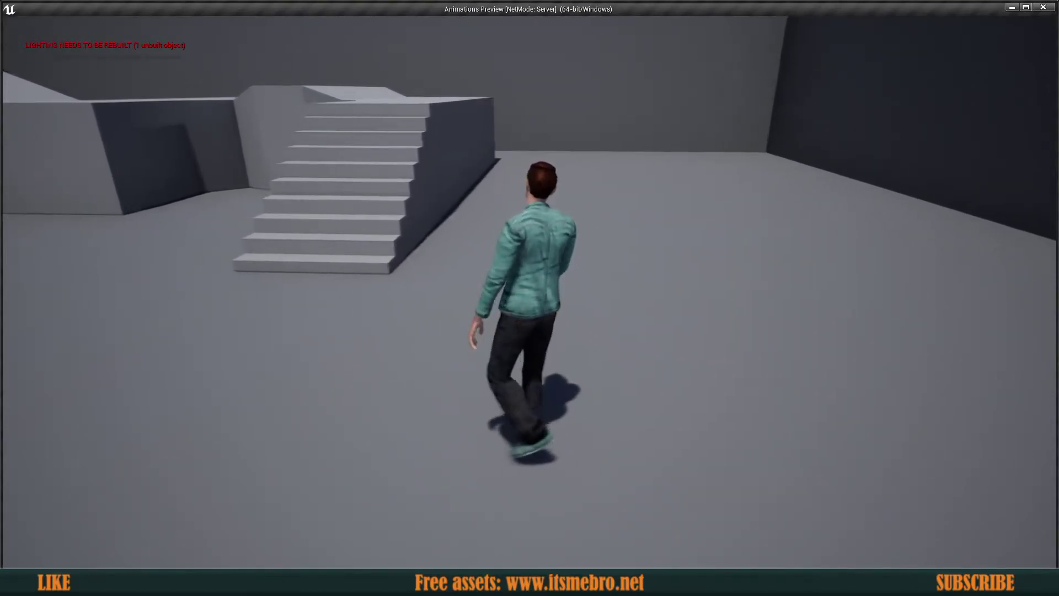
{"action": "key", "text": "w"}
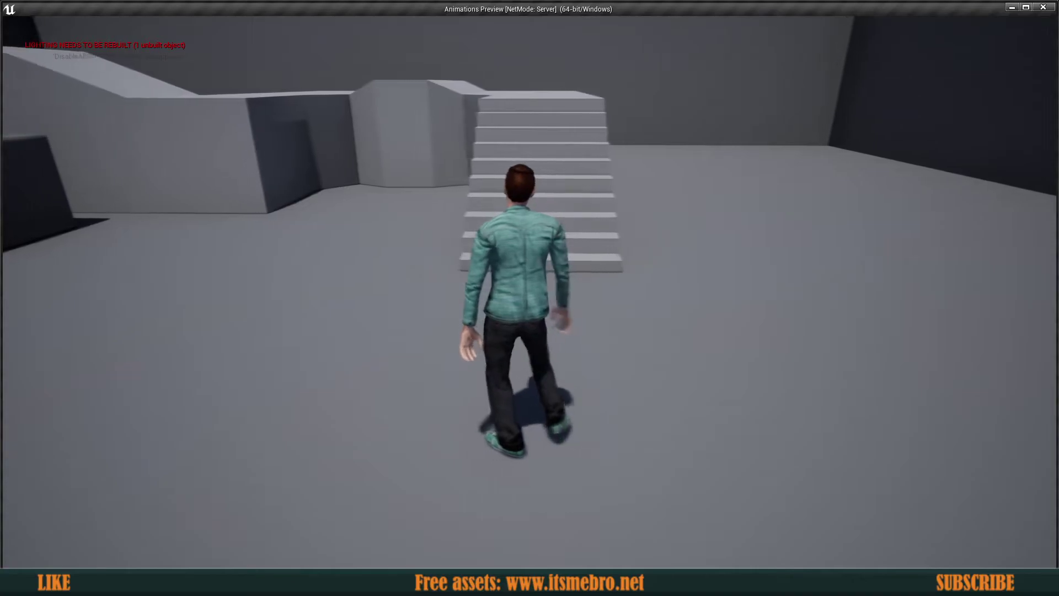
{"action": "key", "text": "w"}
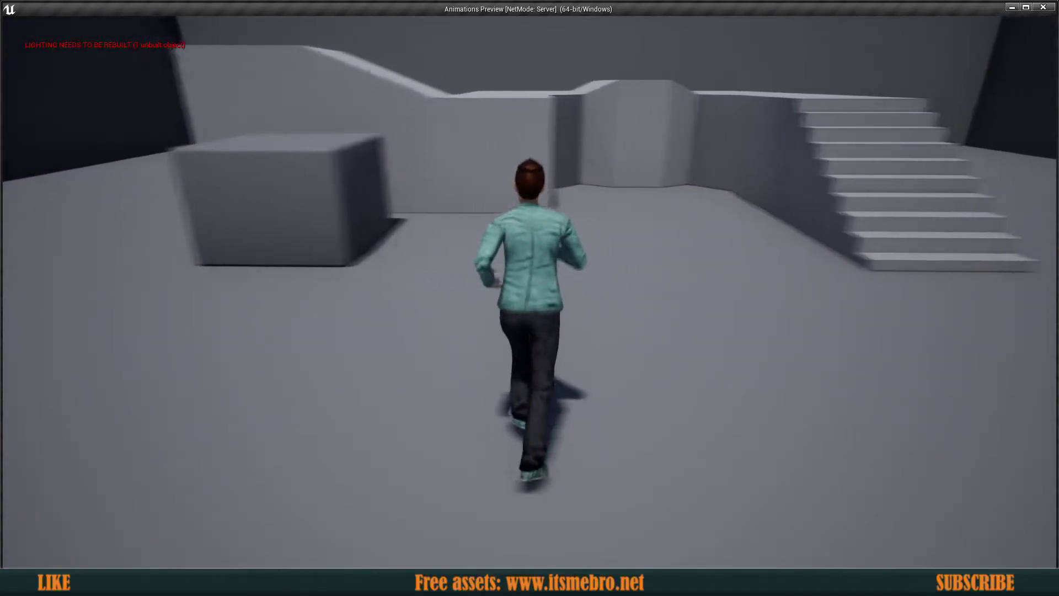
{"action": "key", "text": "w"}
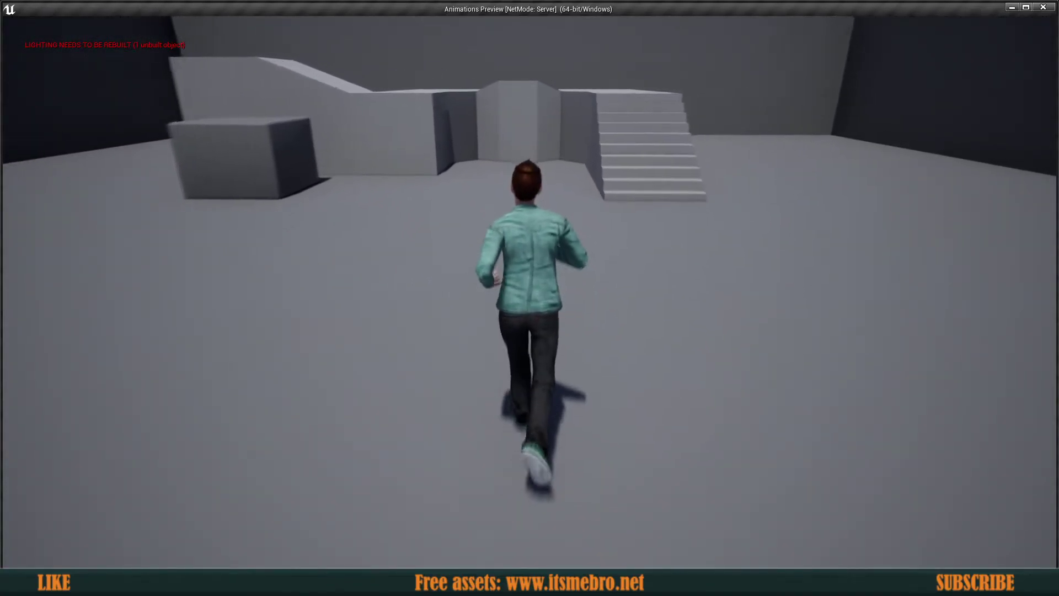
{"action": "key", "text": "w"}
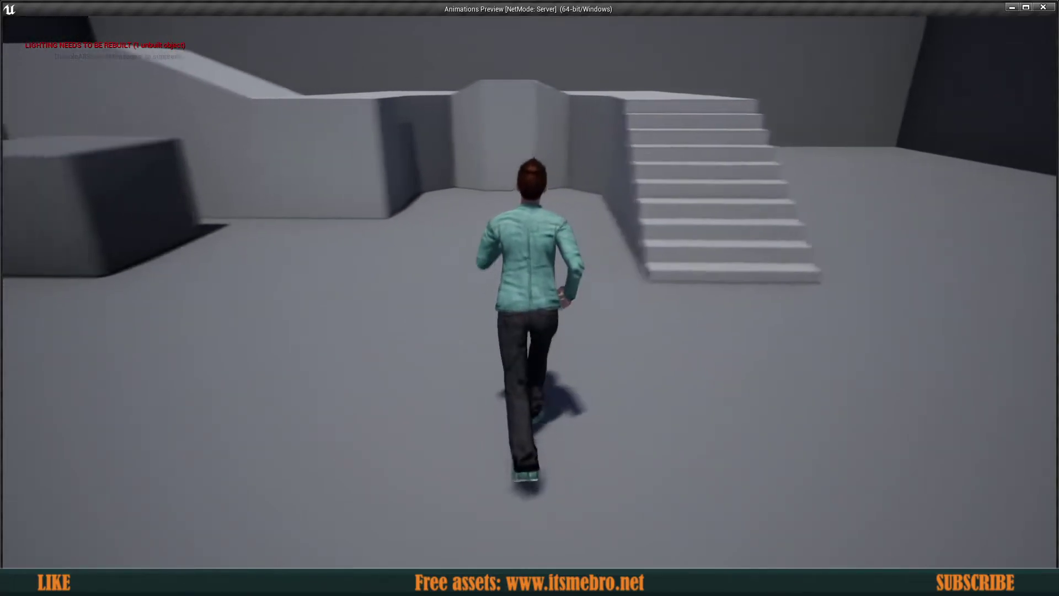
{"action": "key", "text": "w"}
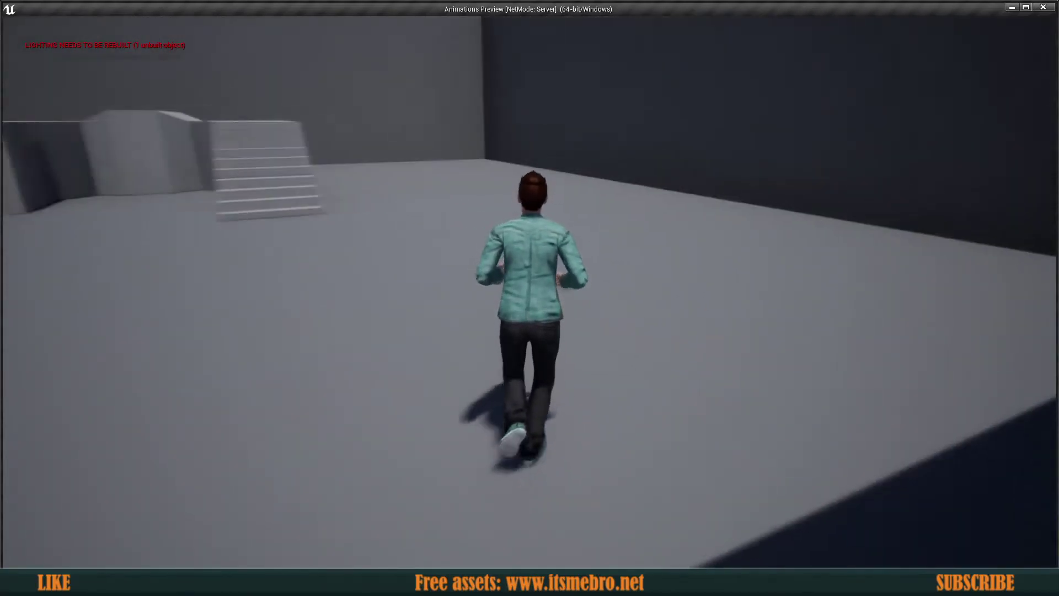
{"action": "key", "text": "w"}
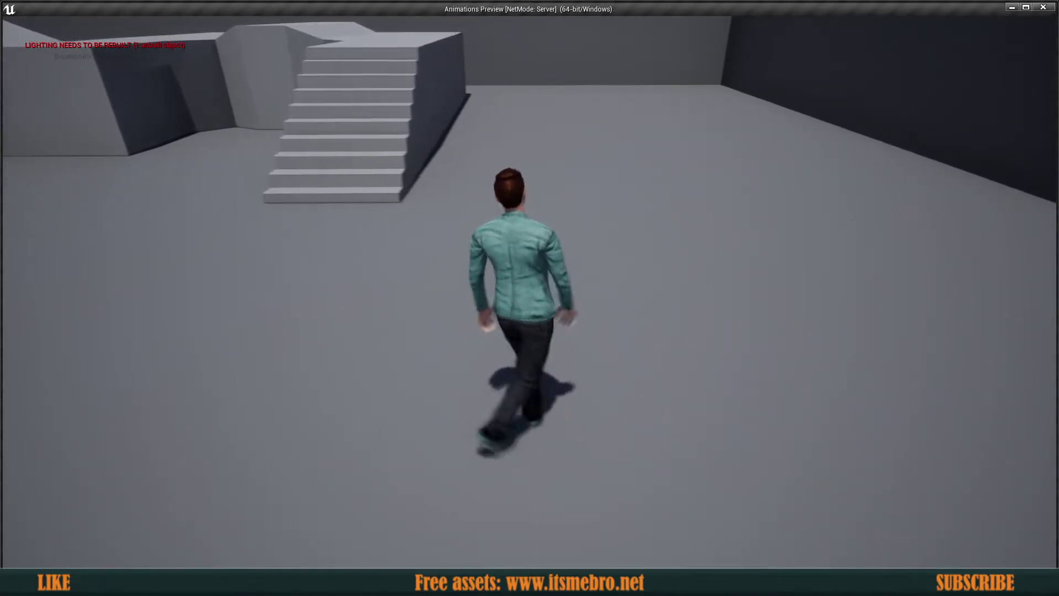
{"action": "key", "text": "w"}
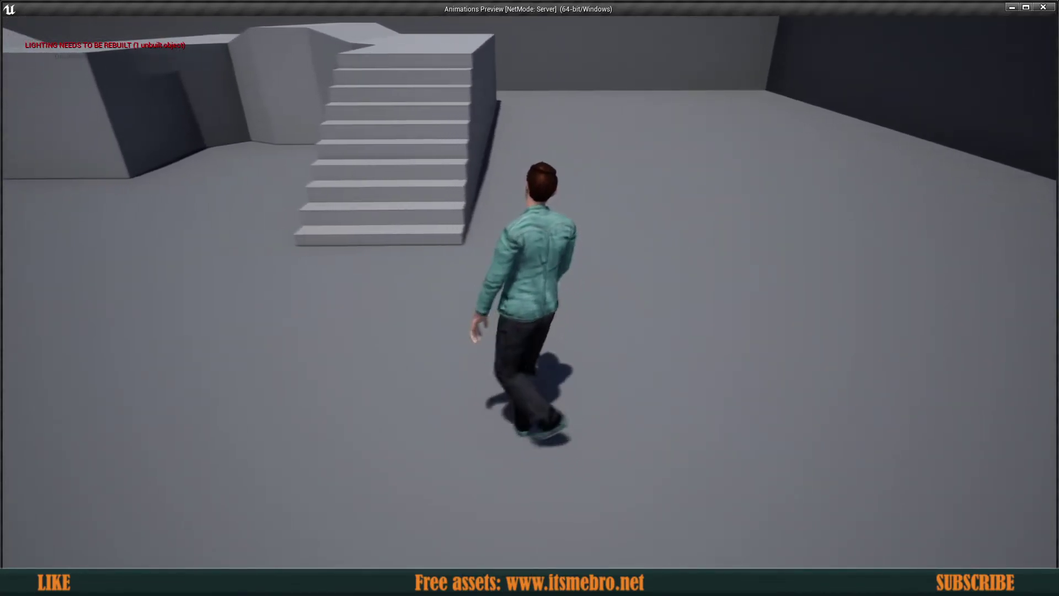
{"action": "key", "text": "w"}
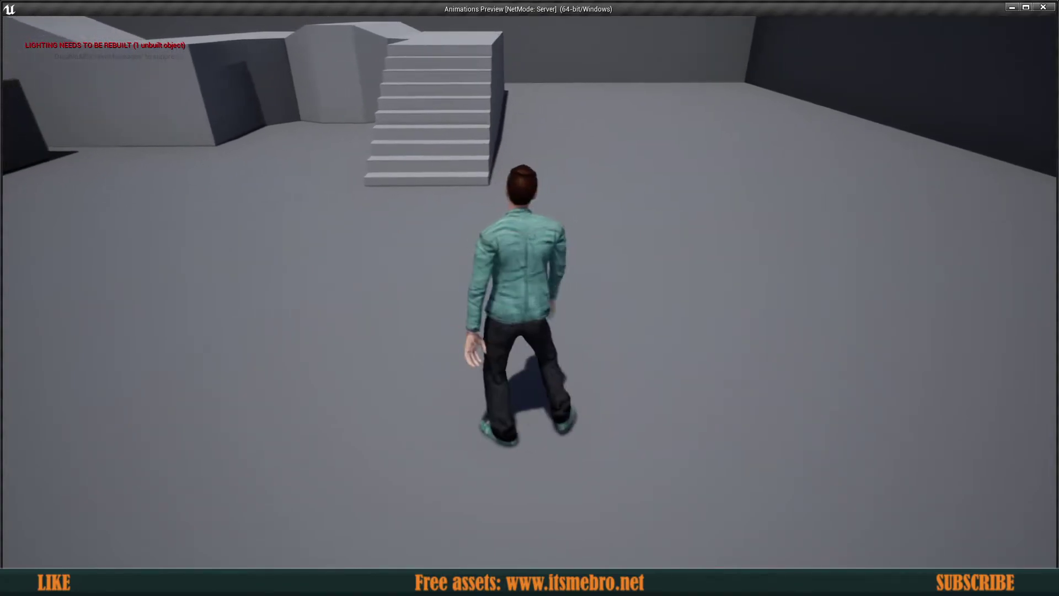
{"action": "key", "text": "w"}
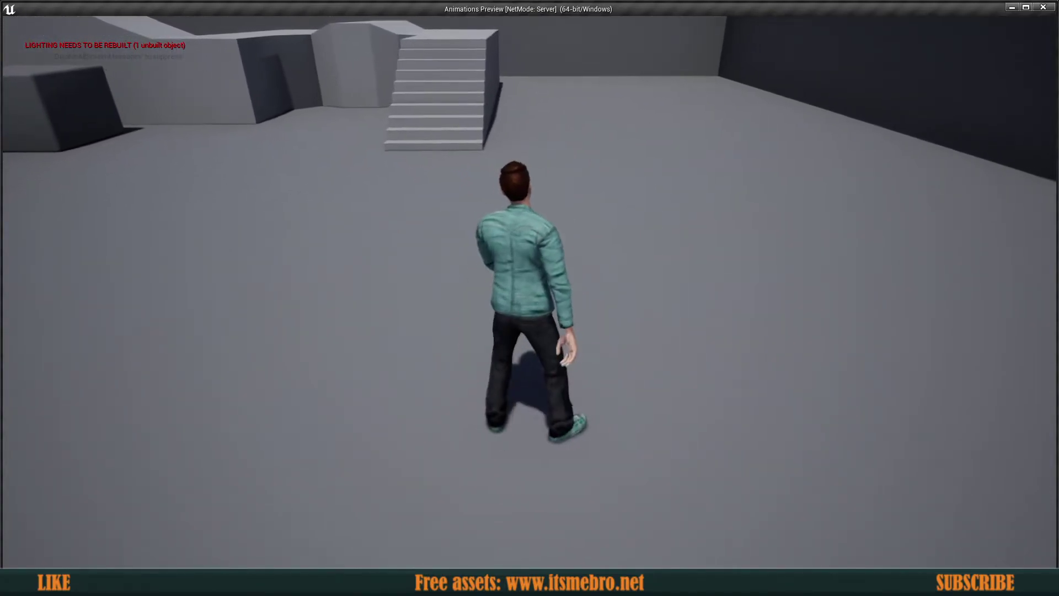
{"action": "key", "text": "w"}
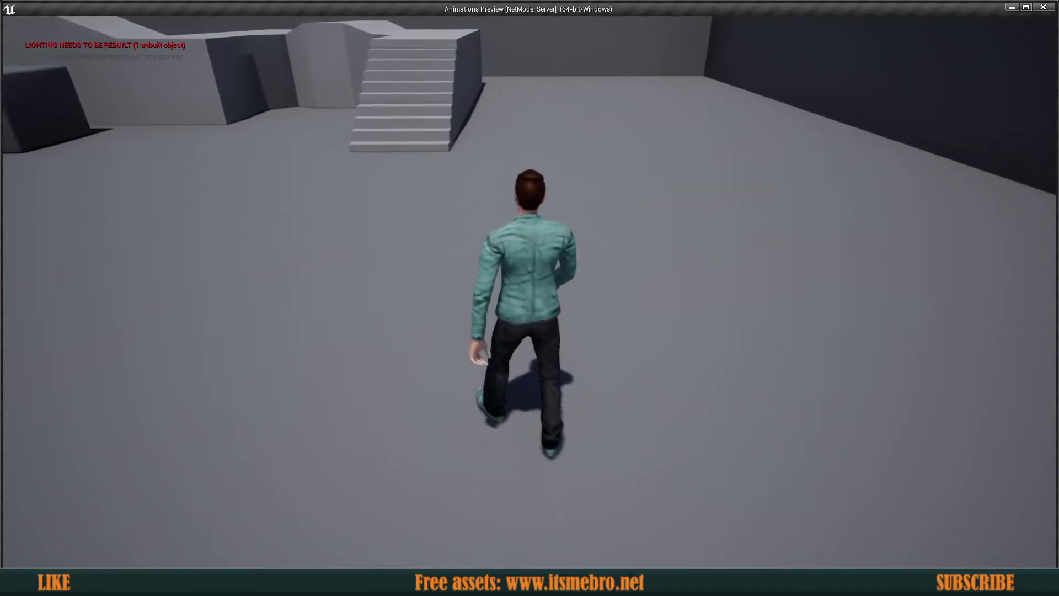
{"action": "key", "text": "w"}
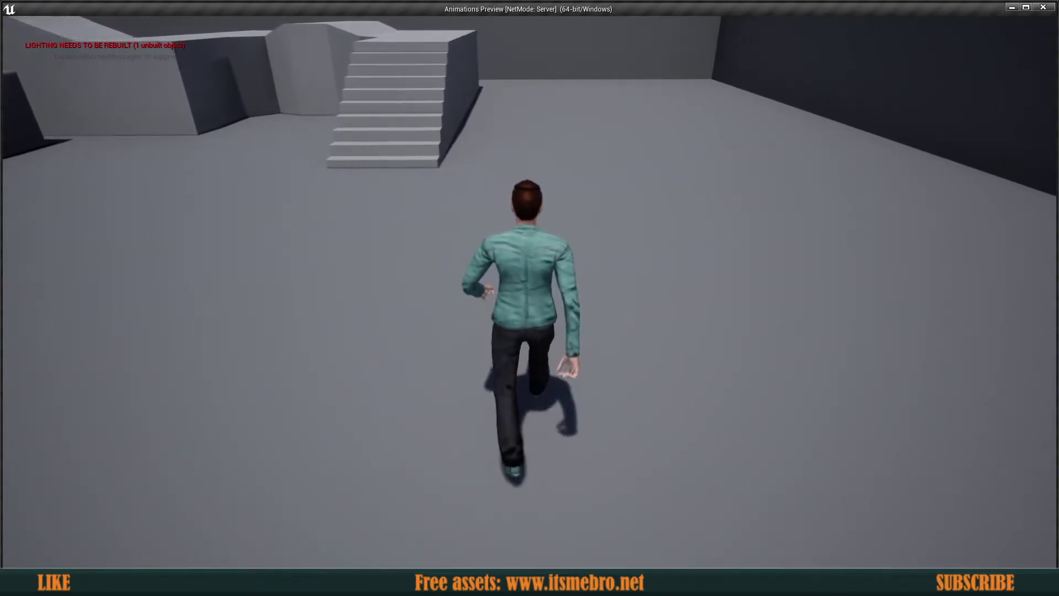
{"action": "key", "text": "w"}
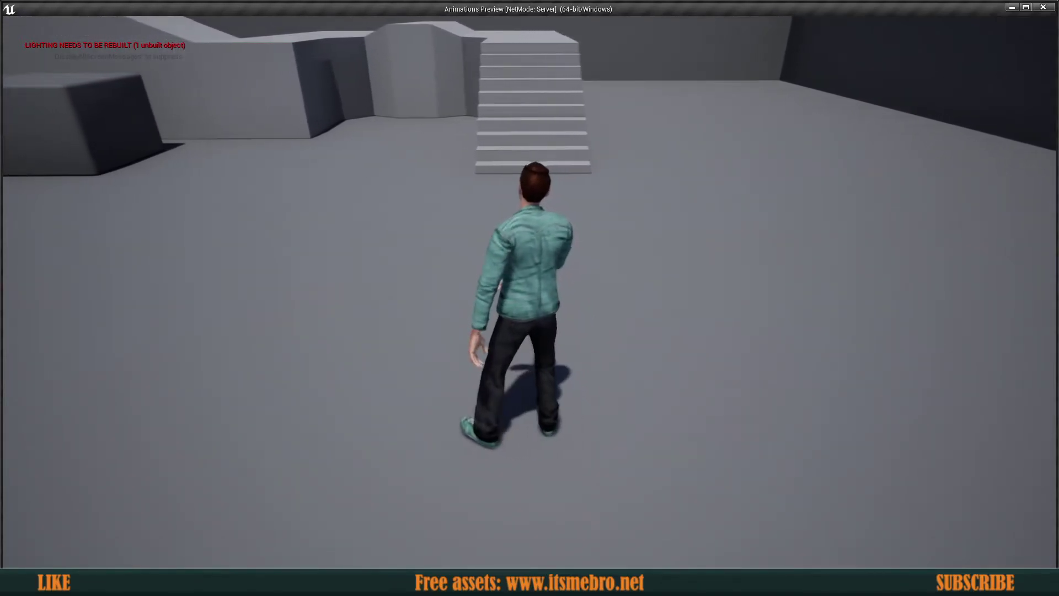
{"action": "key", "text": "w"}
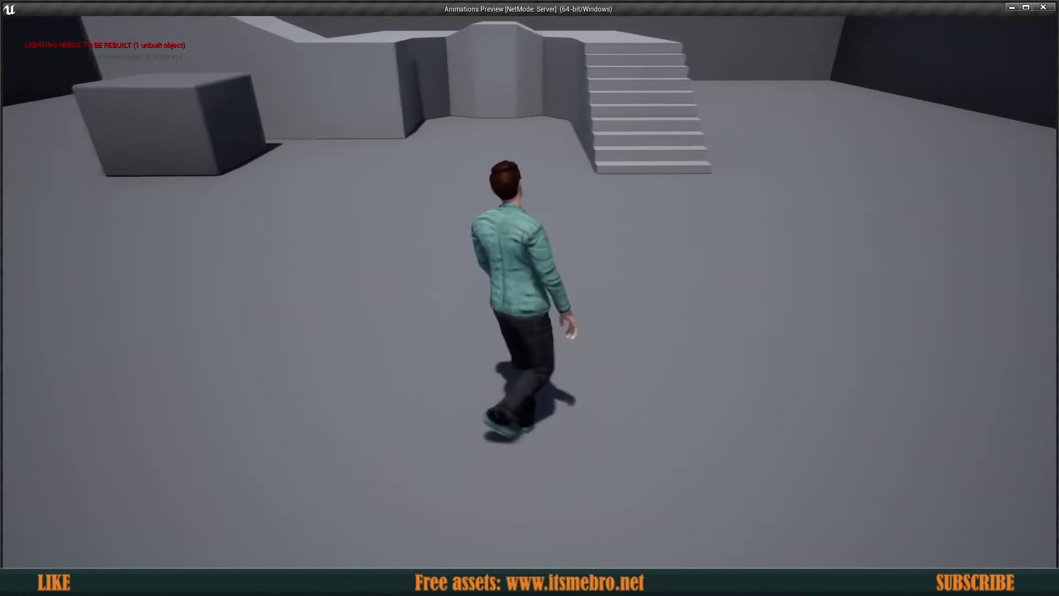
{"action": "key", "text": "w"}
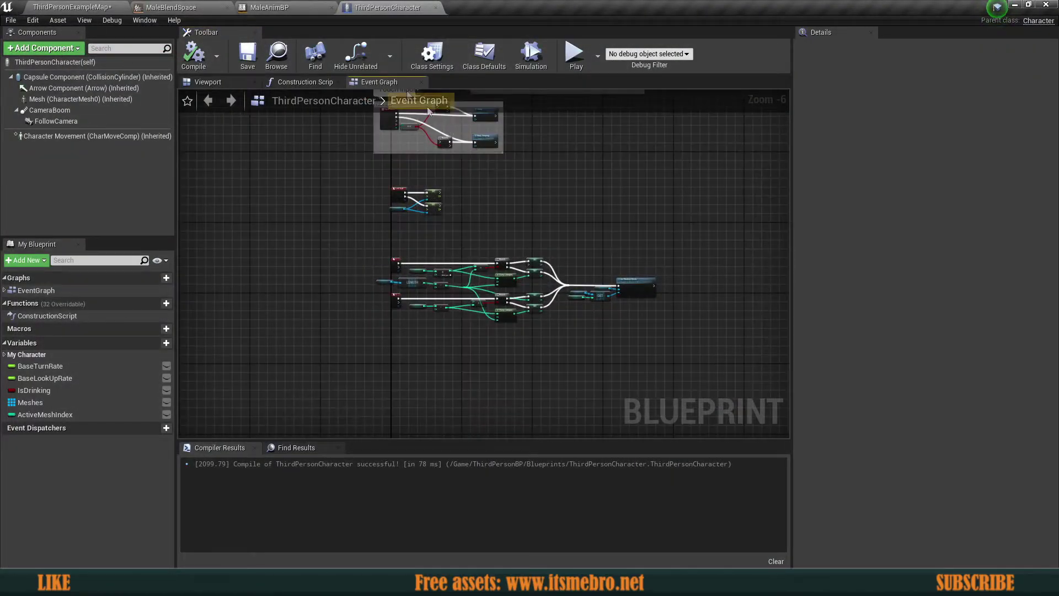
{"action": "left_click", "coordinate": [290, 4]}
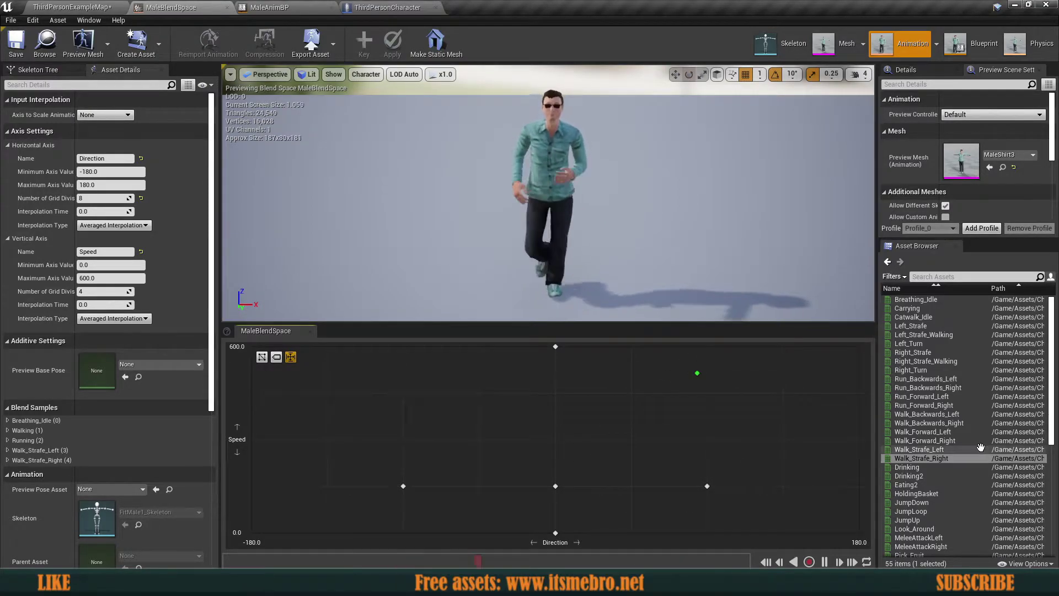
Step: Place Right_Strafe at Direction 90 and Left_Strafe at Direction -90 on the 600 Speed row
{"action": "left_click", "coordinate": [910, 369]}
{"action": "left_click", "coordinate": [917, 362]}
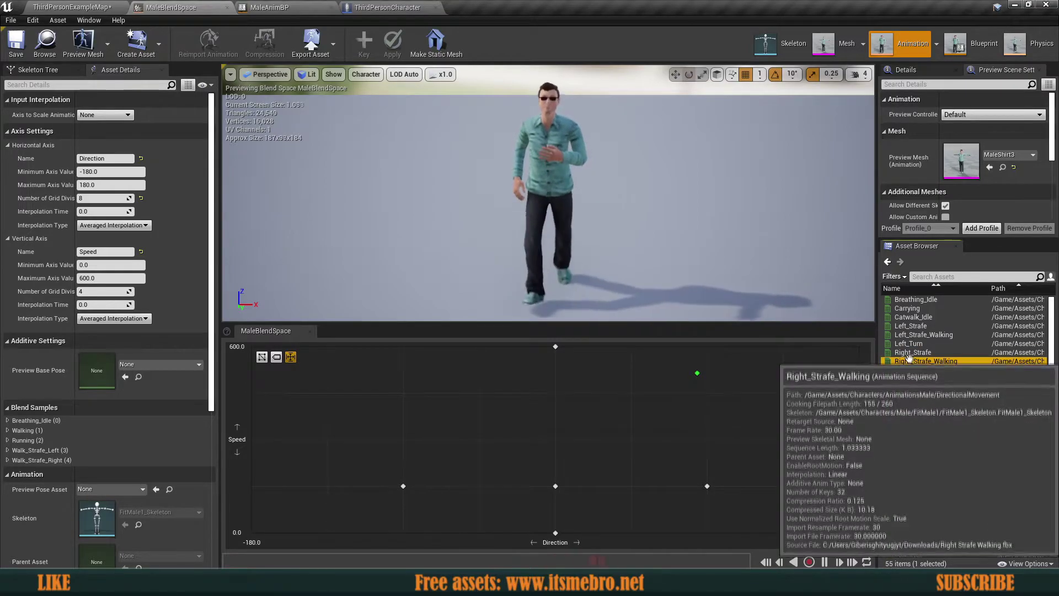
{"action": "left_click_drag", "start_coordinate": [909, 357], "coordinate": [708, 348]}
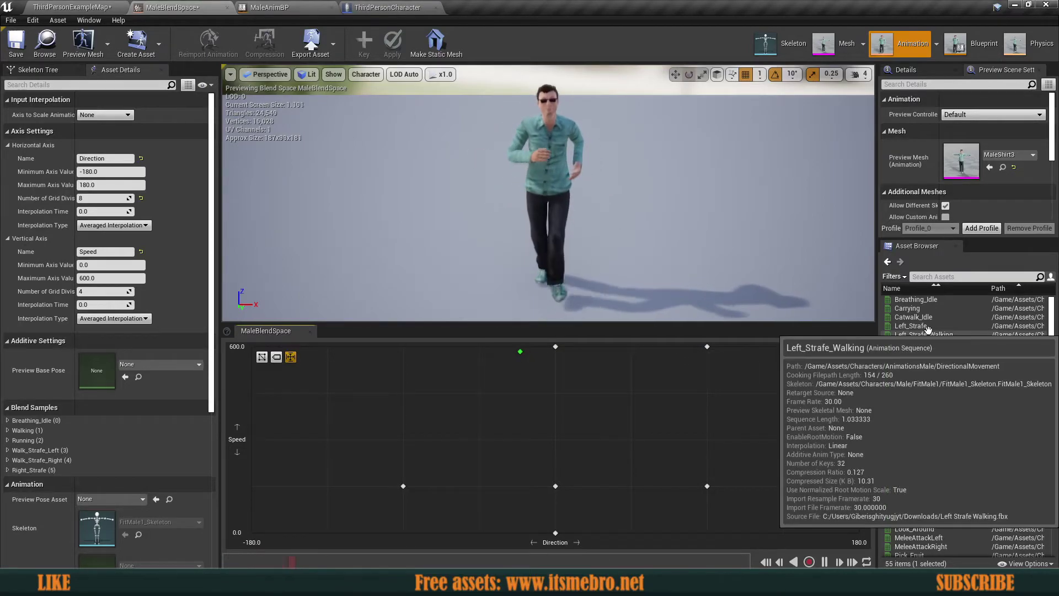
{"action": "left_click", "coordinate": [911, 326]}
{"action": "left_click_drag", "start_coordinate": [911, 325], "coordinate": [402, 348]}
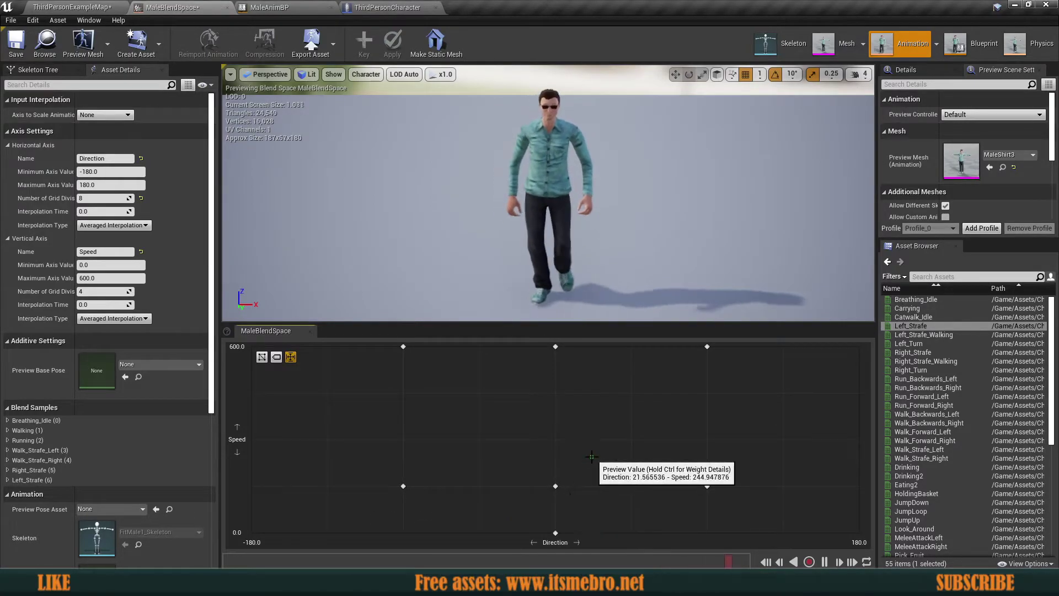
{"action": "left_click", "coordinate": [915, 299]}
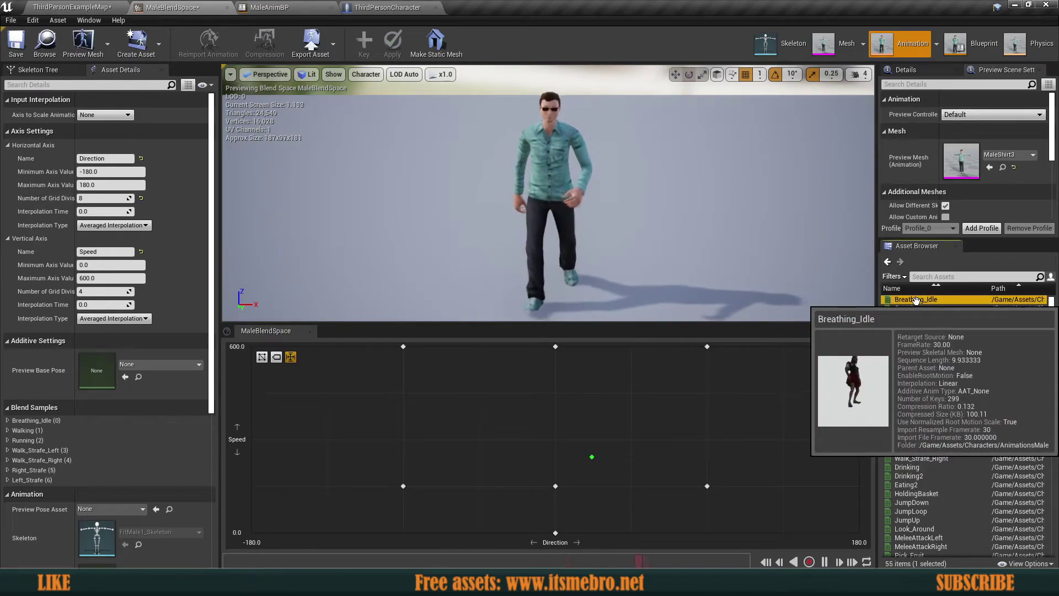
Step: Place Breathing_Idle at Speed 0 for Directions 45, 90, 135, 180, -45, -90, -135 and -180
{"action": "left_click_drag", "start_coordinate": [916, 299], "coordinate": [633, 533]}
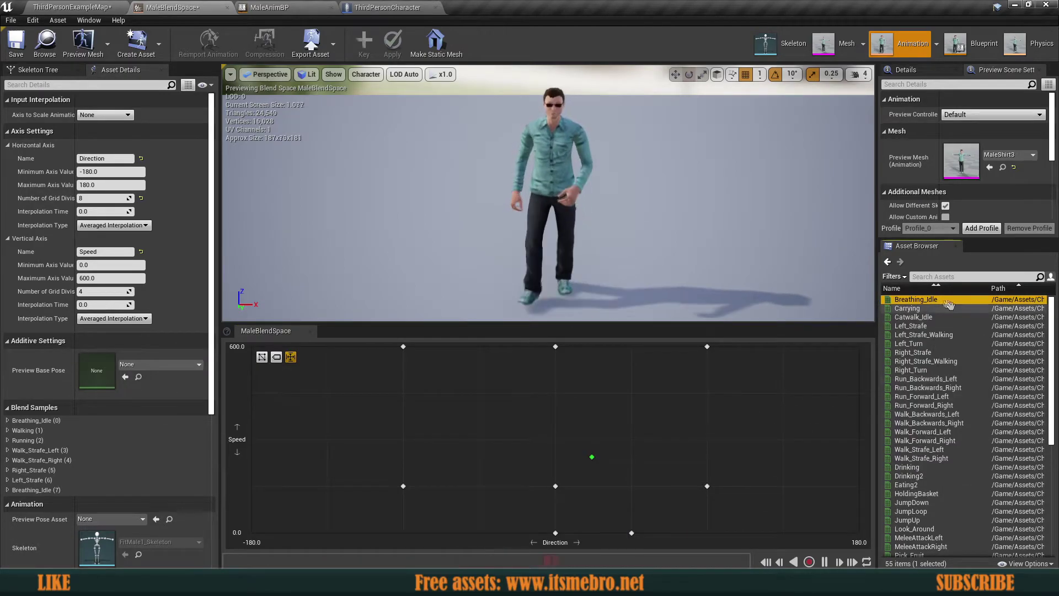
{"action": "left_click_drag", "start_coordinate": [940, 301], "coordinate": [708, 532]}
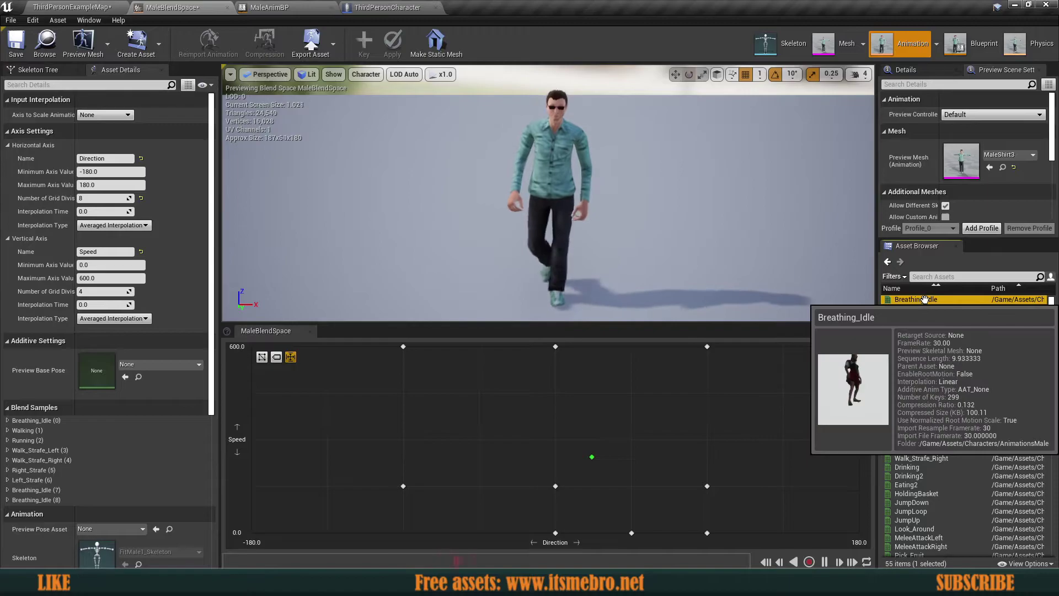
{"action": "left_click_drag", "start_coordinate": [924, 299], "coordinate": [783, 532]}
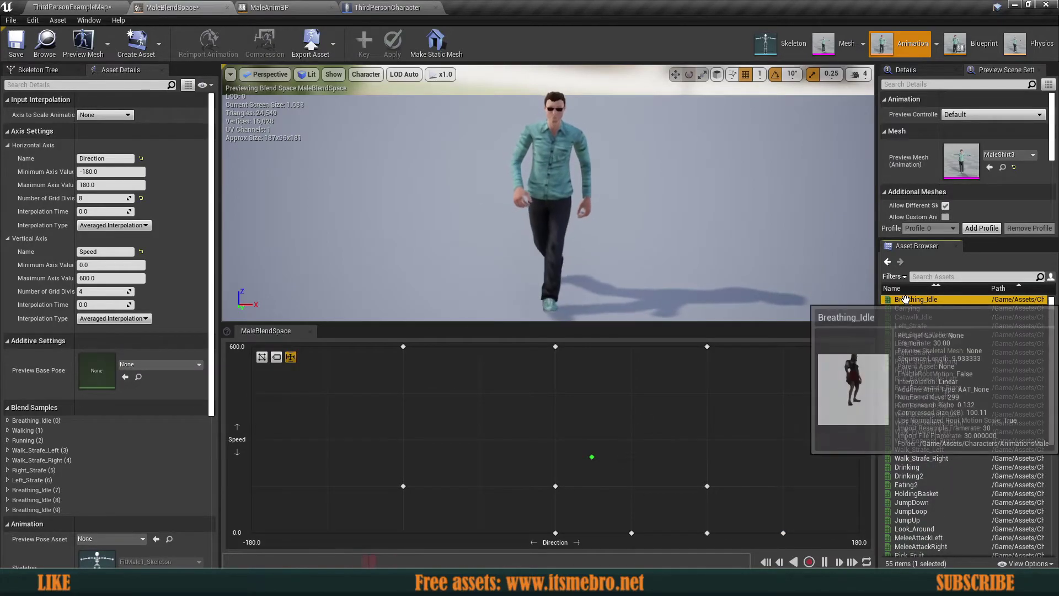
{"action": "left_click_drag", "start_coordinate": [932, 299], "coordinate": [859, 532]}
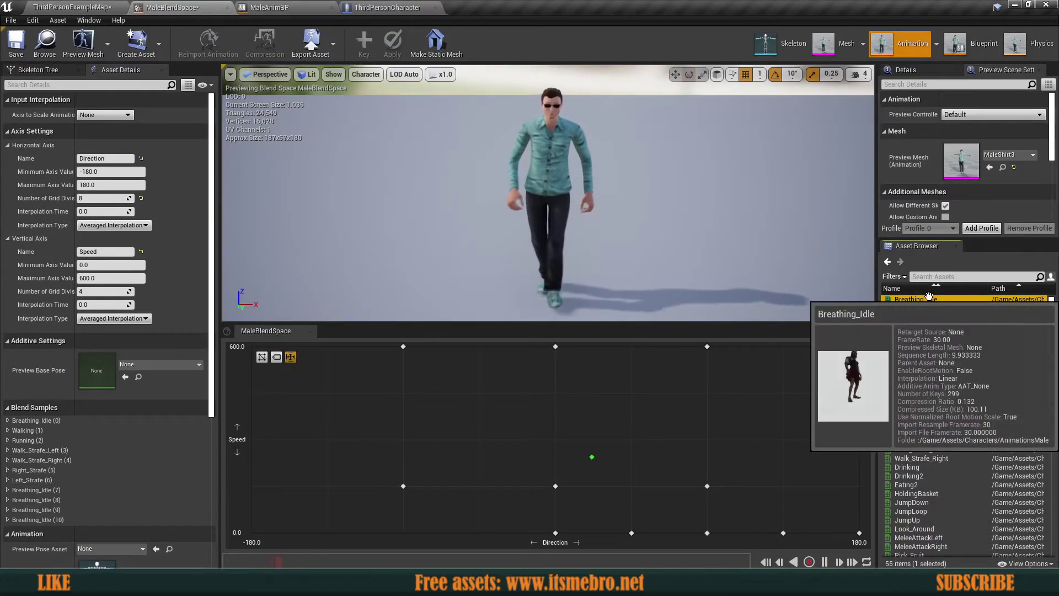
{"action": "left_click_drag", "start_coordinate": [934, 296], "coordinate": [479, 532]}
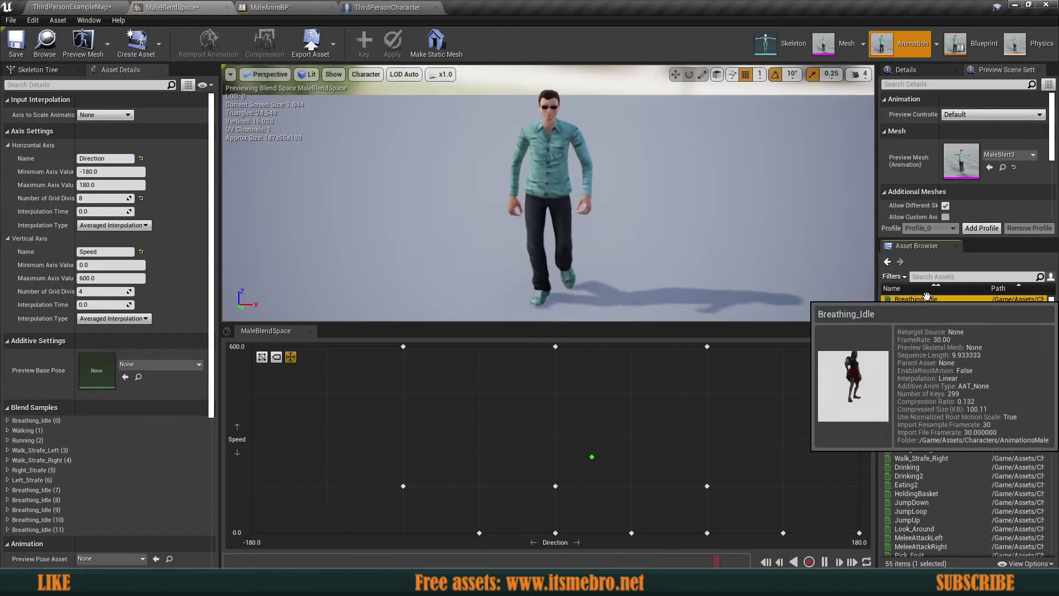
{"action": "left_click_drag", "start_coordinate": [933, 299], "coordinate": [403, 533]}
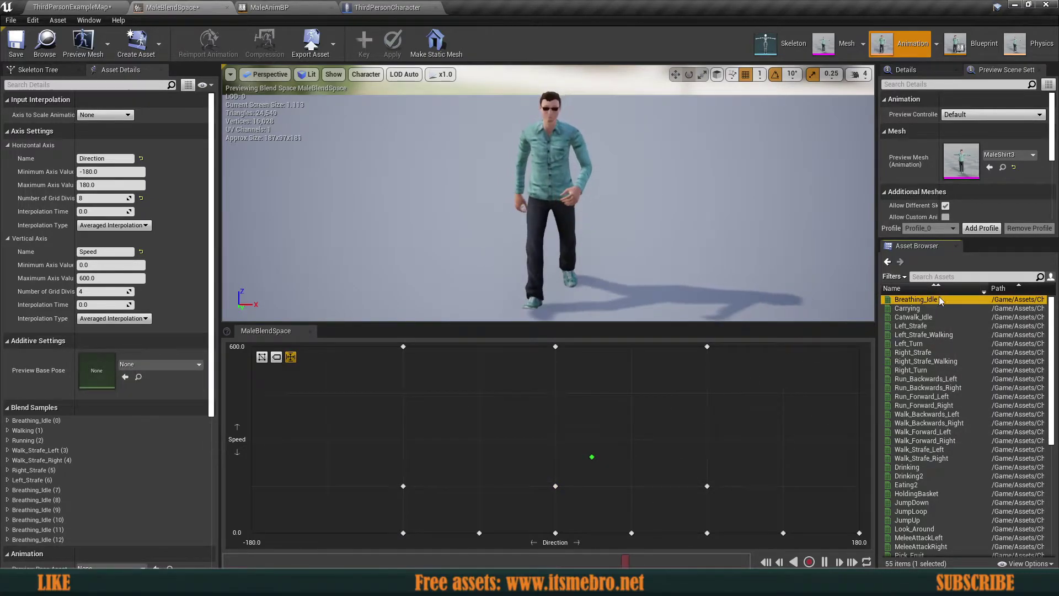
{"action": "left_click_drag", "start_coordinate": [941, 299], "coordinate": [327, 533]}
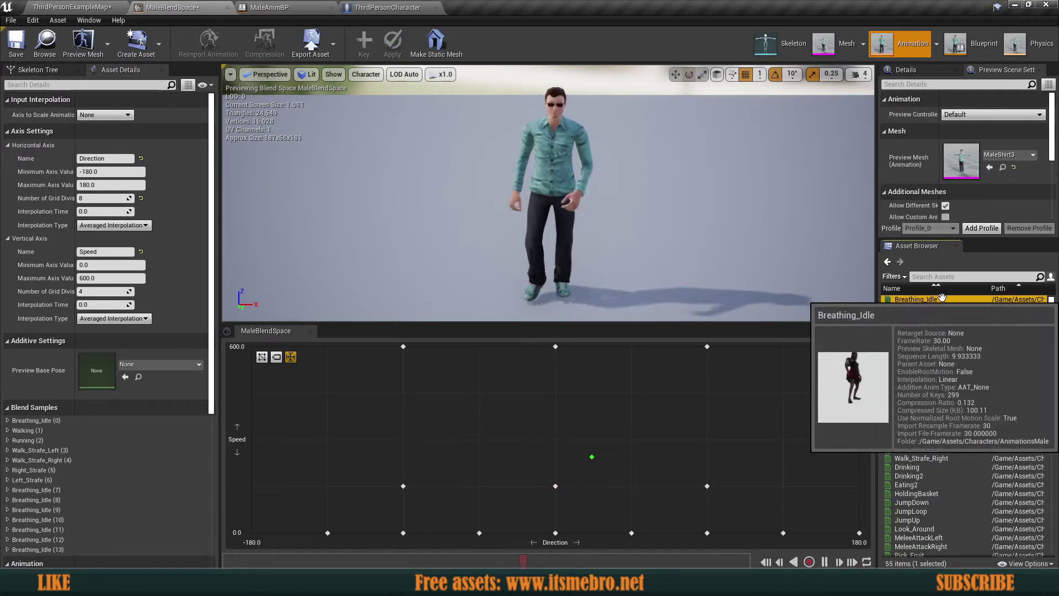
{"action": "left_click_drag", "start_coordinate": [942, 298], "coordinate": [252, 533]}
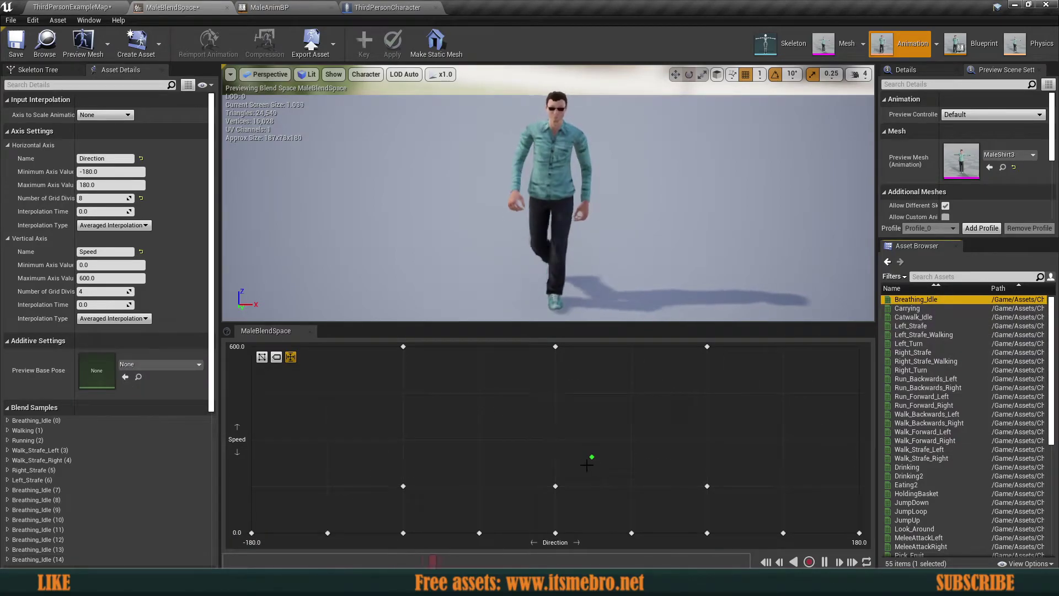
Step: Drag the preview point across the grid to check the idle-to-walk blend, ending near Direction 129, Speed 154
{"action": "left_click_drag", "start_coordinate": [592, 457], "coordinate": [378, 517]}
{"action": "left_click_drag", "start_coordinate": [467, 517], "coordinate": [267, 550]}
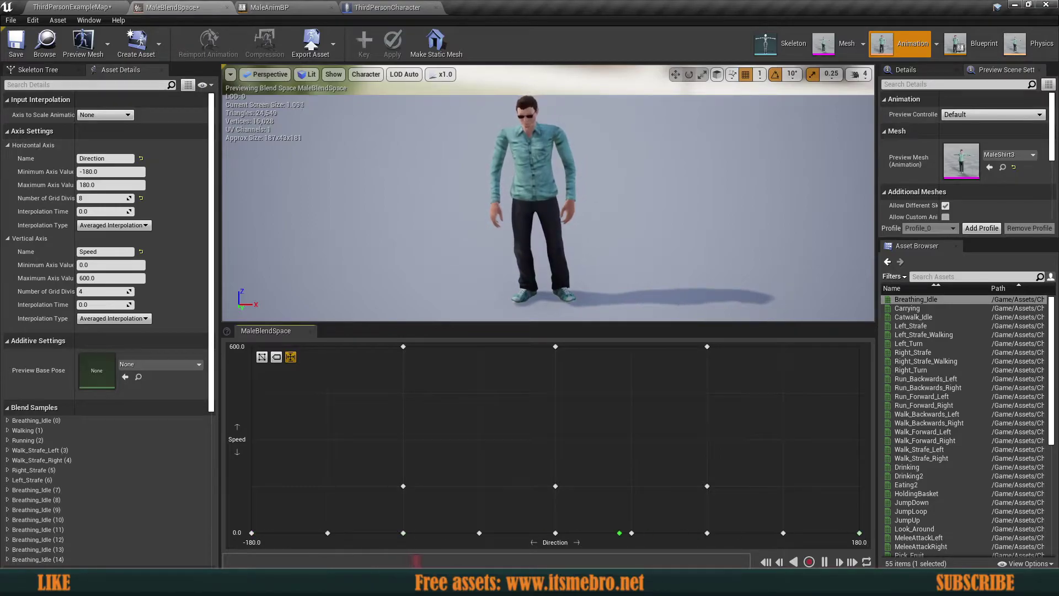
{"action": "left_click_drag", "start_coordinate": [643, 559], "coordinate": [719, 490]}
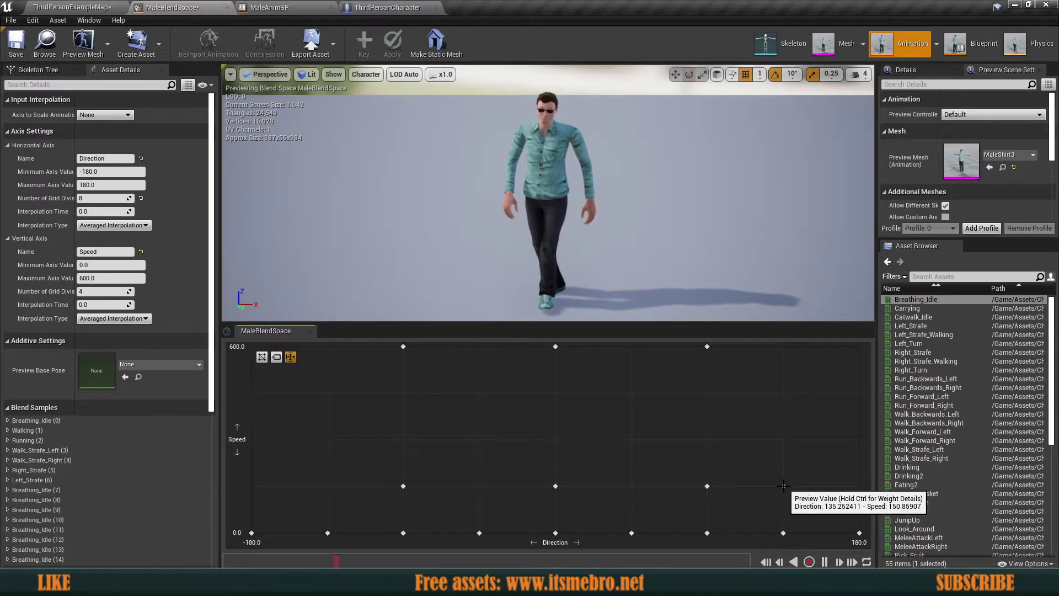
Step: Place Walk_Backwards_Right at Direction 135 and Walk_Backwards_Left at Direction -135, both at Speed 150
{"action": "left_click_drag", "start_coordinate": [784, 486], "coordinate": [784, 443]}
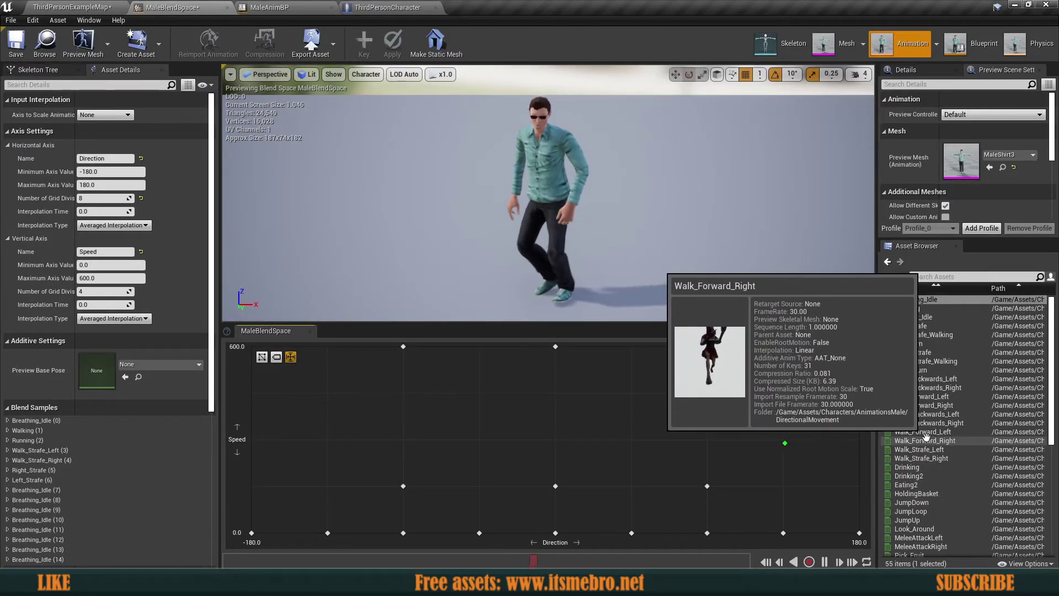
{"action": "mouse_move", "coordinate": [914, 423]}
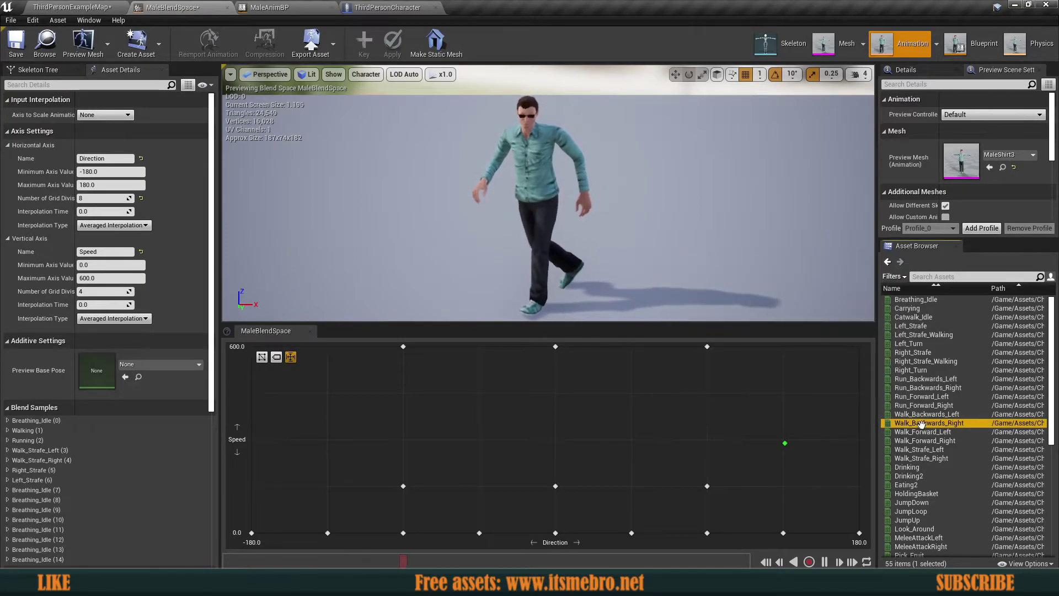
{"action": "left_click_drag", "start_coordinate": [914, 423], "coordinate": [784, 486]}
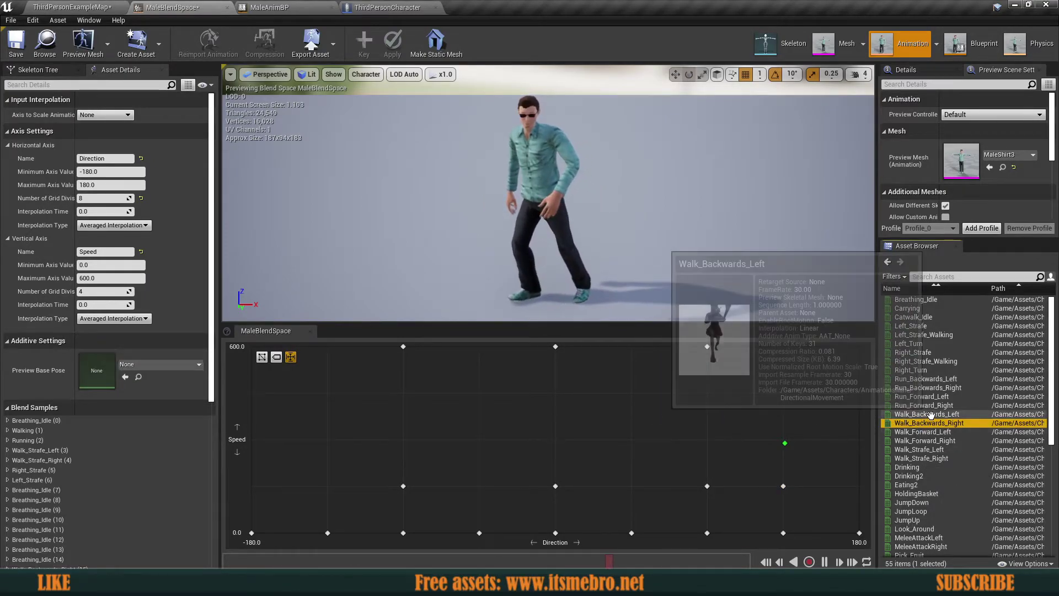
{"action": "left_click_drag", "start_coordinate": [927, 414], "coordinate": [343, 485]}
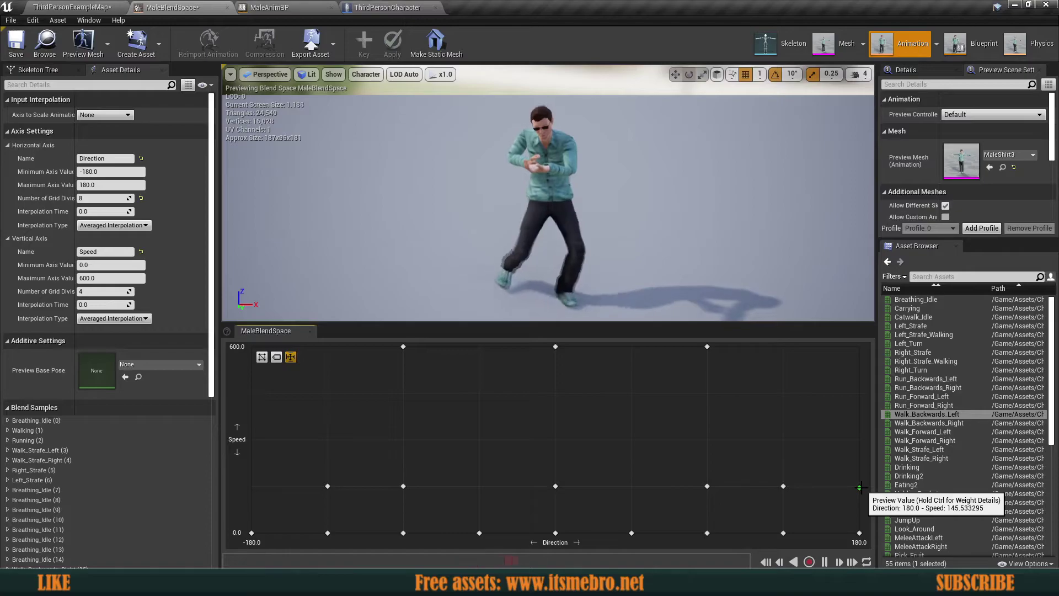
{"action": "scroll", "coordinate": [905, 468], "scroll_direction": "down", "scroll_amount": 8}
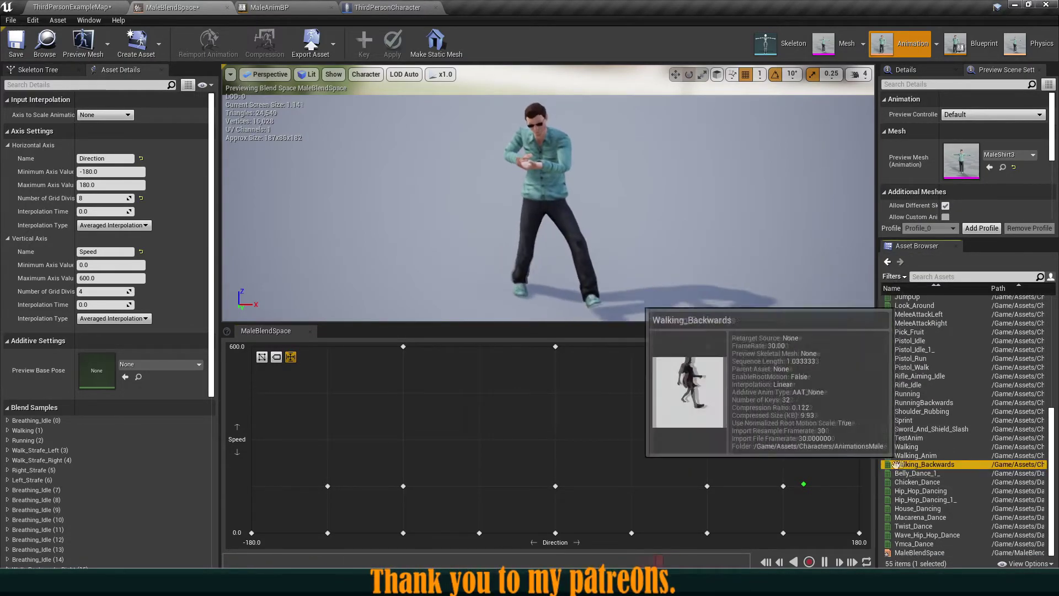
Step: Add Walking_Backwards at Direction 180, Speed 150, then Run_Backwards_Right at 135 and RunningBackwards at ±180 on Speed 600
{"action": "left_click_drag", "start_coordinate": [908, 464], "coordinate": [245, 486]}
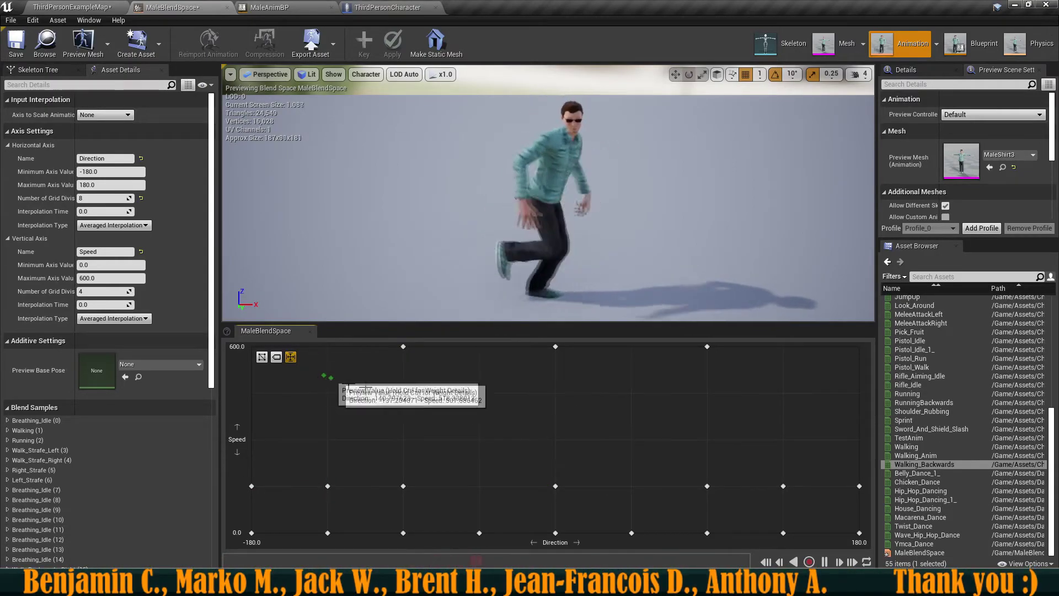
{"action": "scroll", "coordinate": [939, 431], "scroll_direction": "up", "scroll_amount": 8}
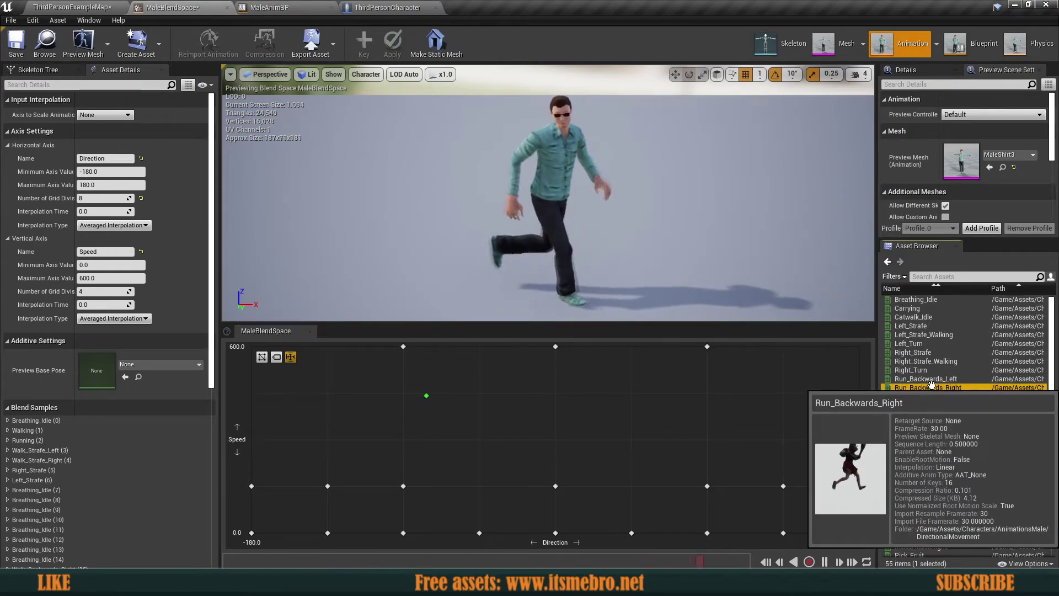
{"action": "left_click_drag", "start_coordinate": [928, 388], "coordinate": [328, 348]}
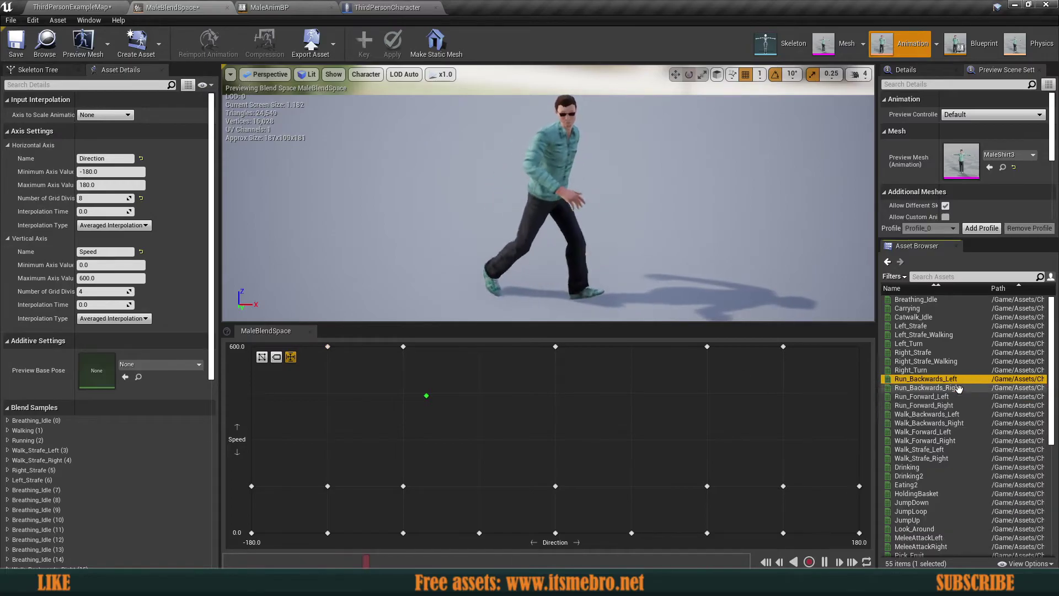
{"action": "scroll", "coordinate": [953, 428], "scroll_direction": "down", "scroll_amount": 6}
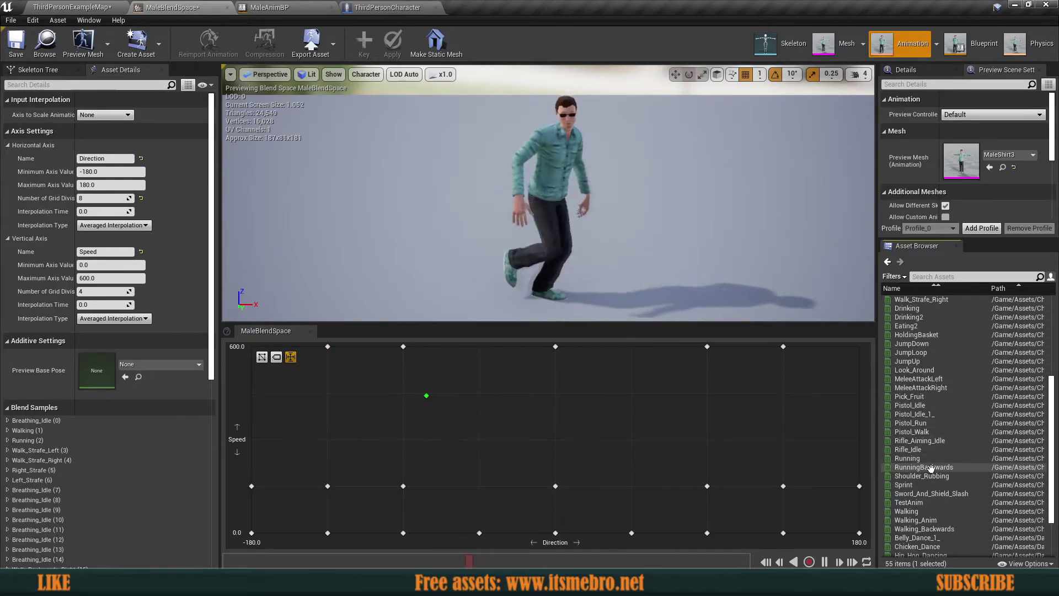
{"action": "left_click_drag", "start_coordinate": [931, 468], "coordinate": [859, 347]}
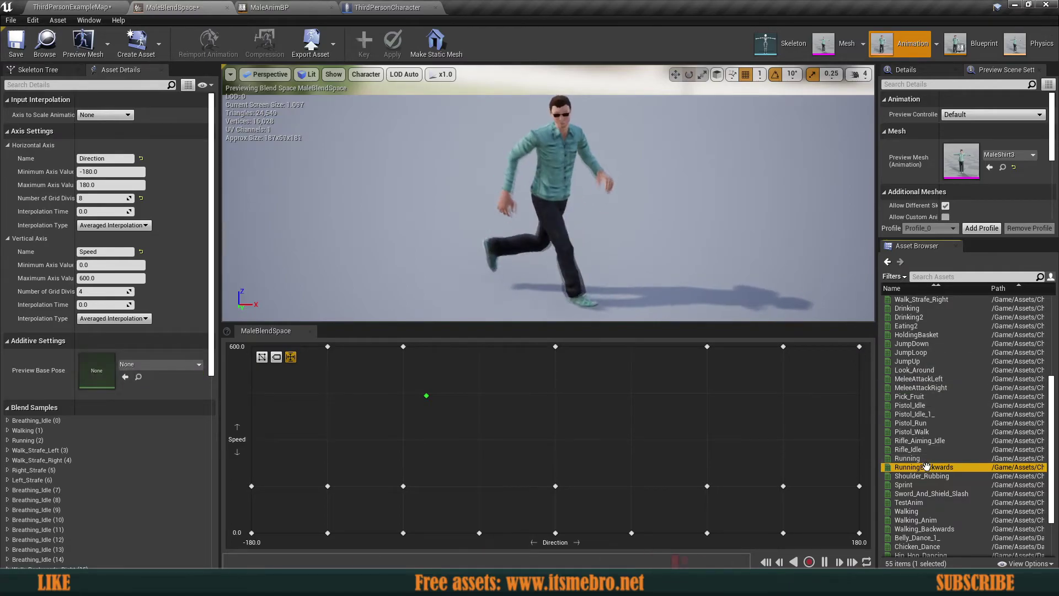
{"action": "left_click_drag", "start_coordinate": [926, 467], "coordinate": [252, 348]}
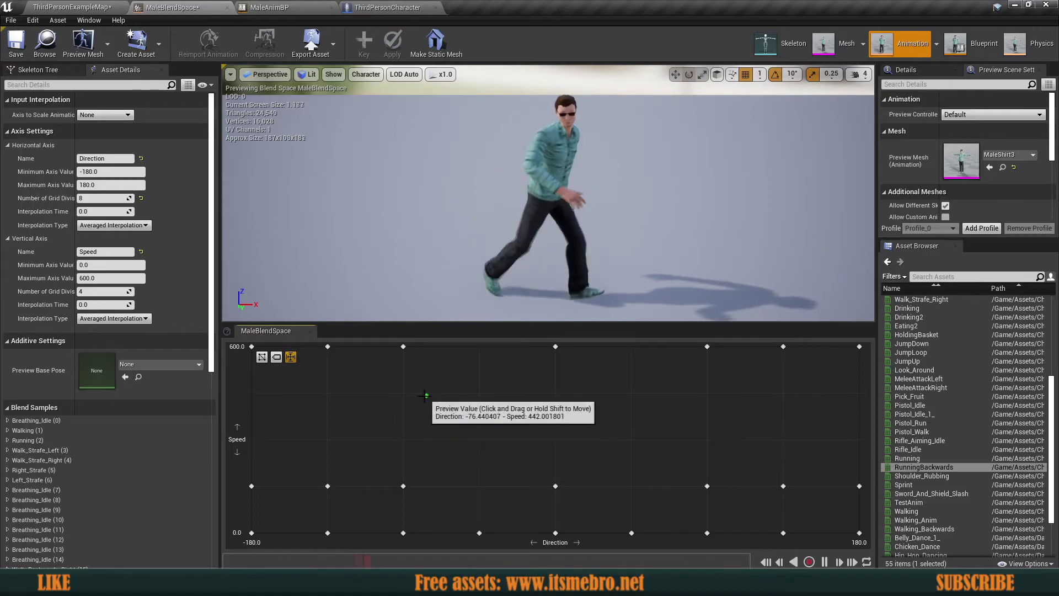
Step: Preview the blend at Direction -76, Speed 442
{"action": "left_click_drag", "start_coordinate": [425, 396], "coordinate": [554, 347]}
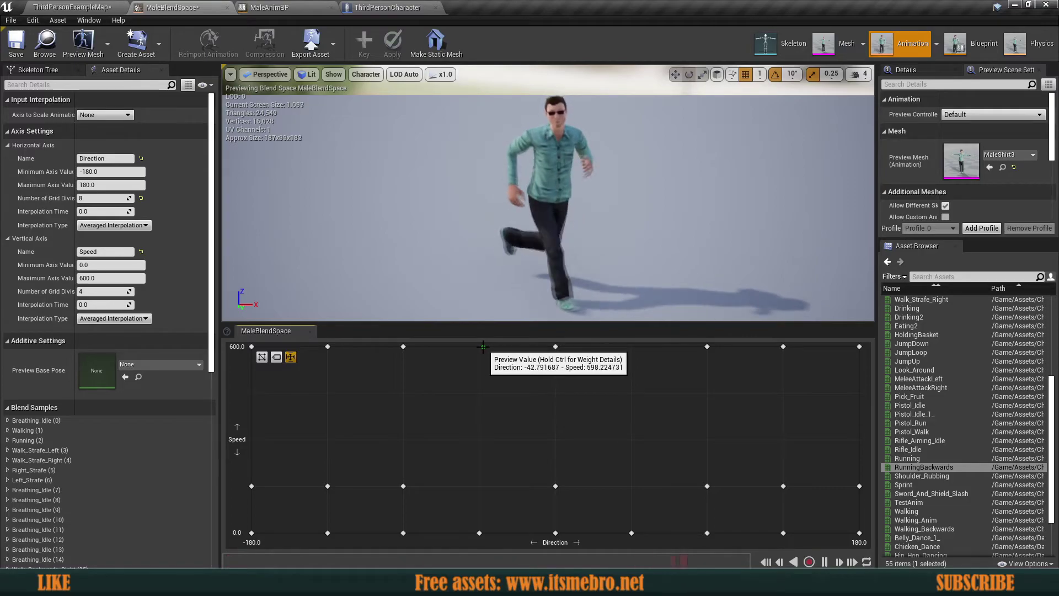
{"action": "scroll", "coordinate": [906, 381], "scroll_direction": "up", "scroll_amount": 6}
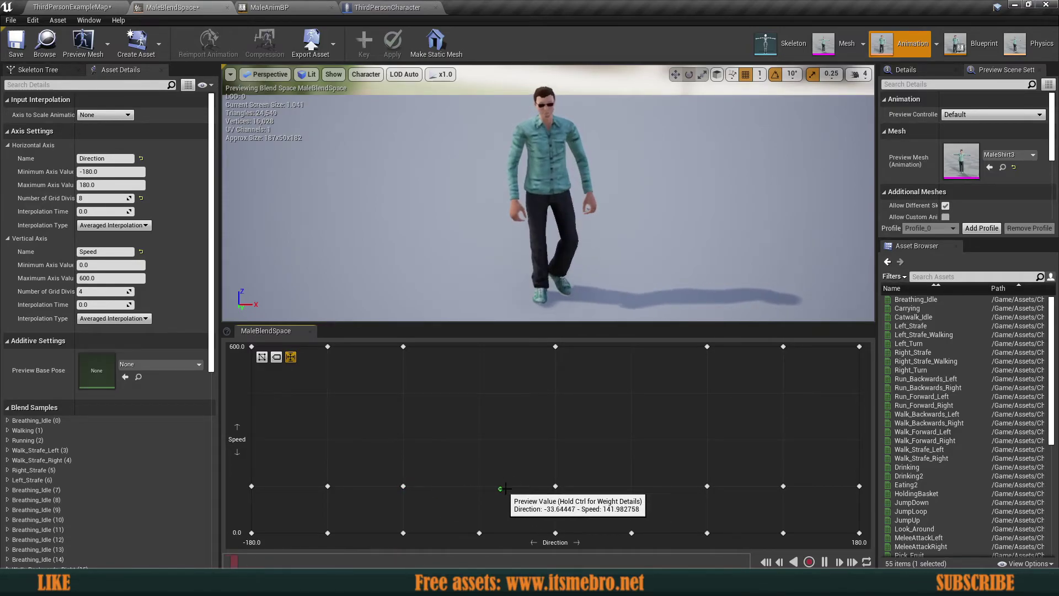
{"action": "left_click", "coordinate": [54, 5]}
Step: Play ThirdPersonExampleMap and move the character with W to test its new animations
{"action": "left_click", "coordinate": [666, 43]}
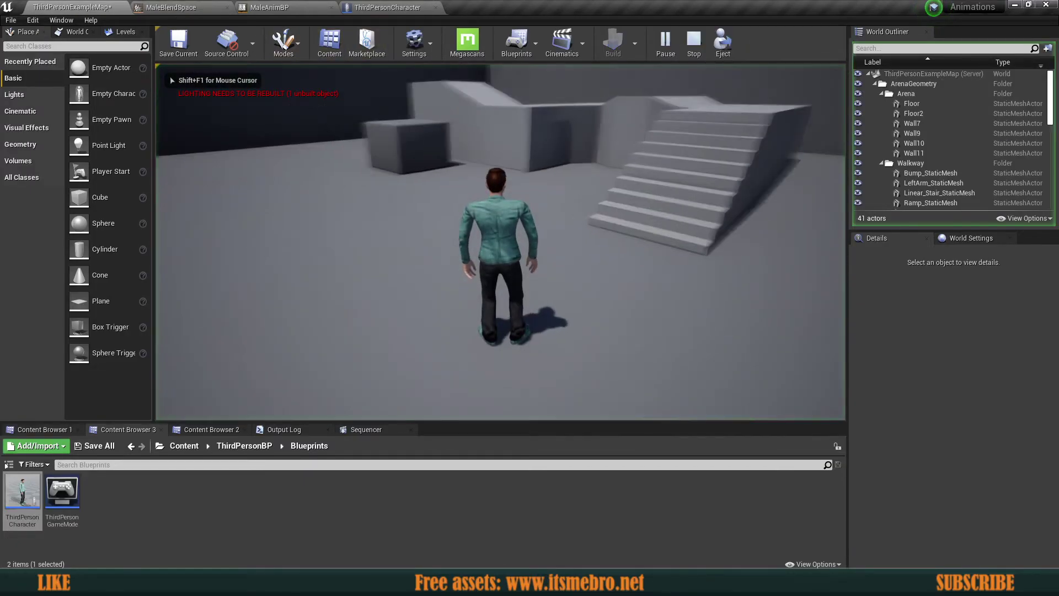
{"action": "key", "text": "w"}
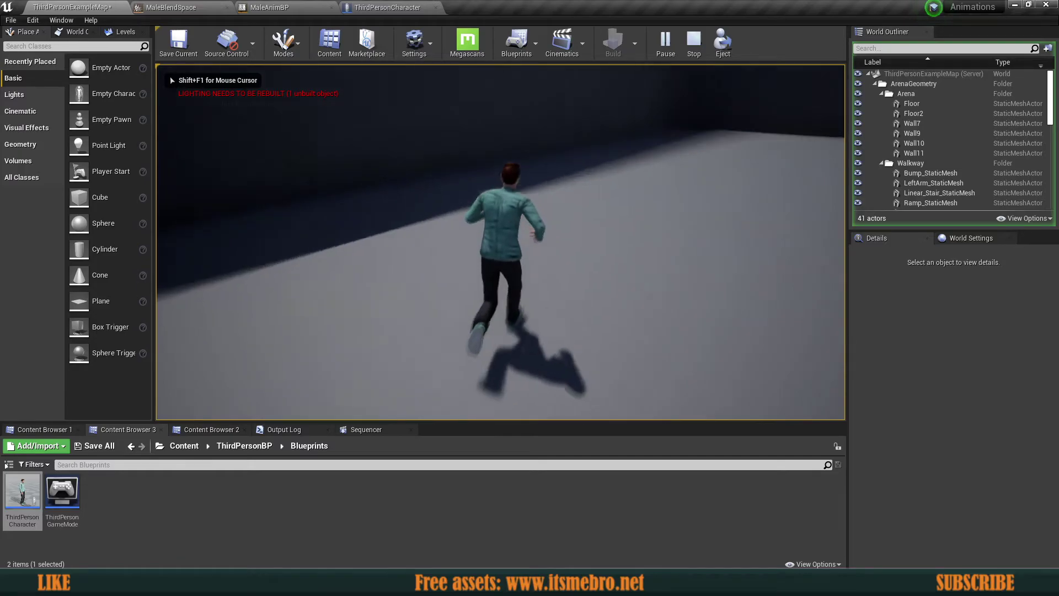